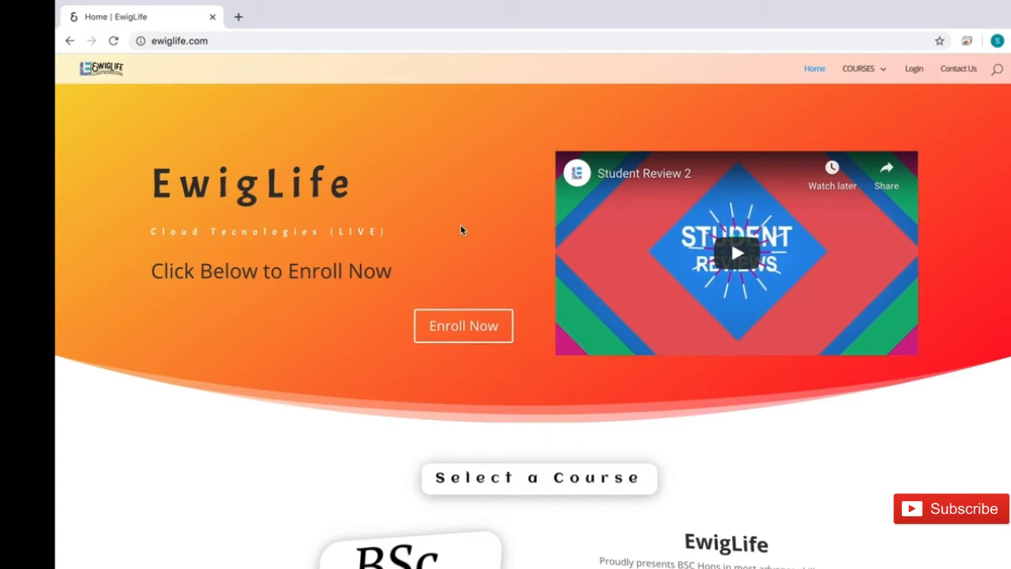
Search the web for "free hosting providers" in a new tab and look through the suggested hosting sites.
{"action": "left_click", "coordinate": [237, 17]}
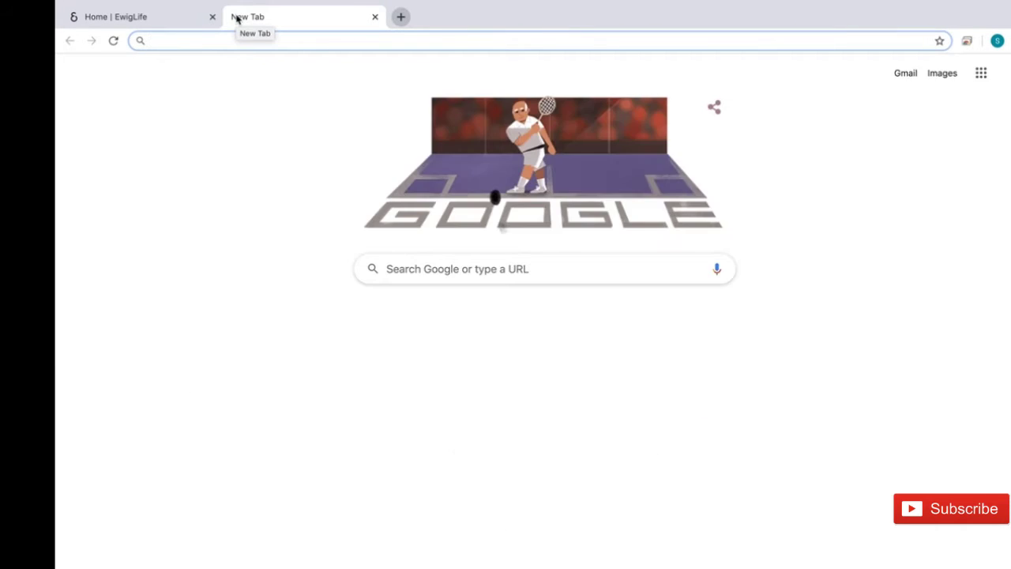
{"action": "type", "text": "free g"}
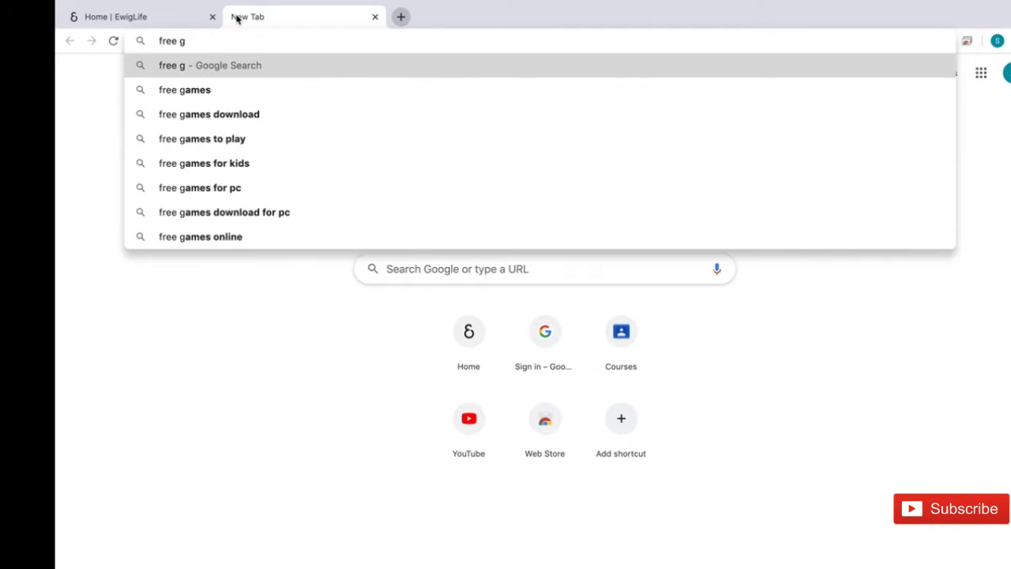
{"action": "key", "text": "BackSpace"}
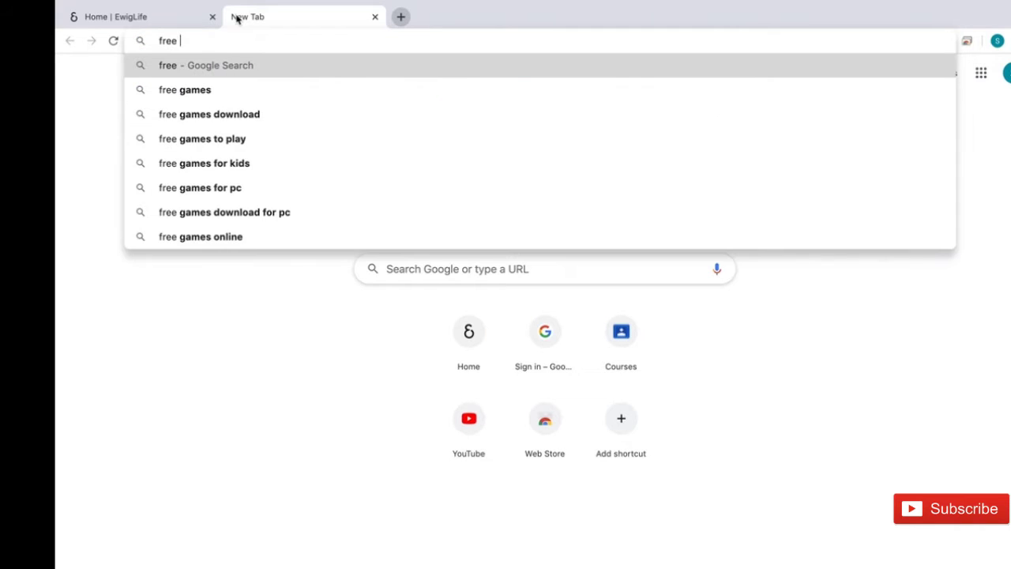
{"action": "type", "text": "hosting p"}
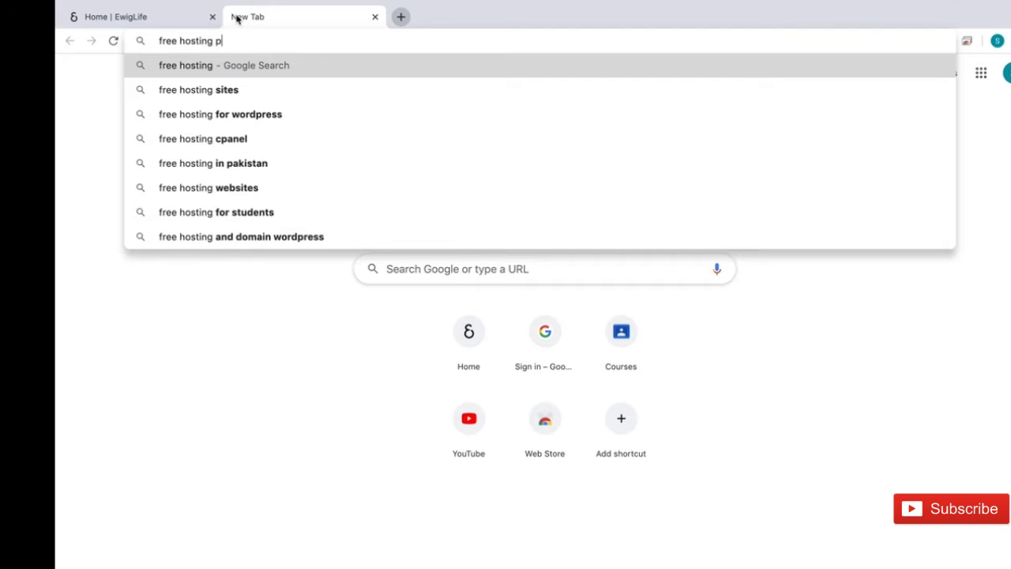
{"action": "type", "text": "roviders"}
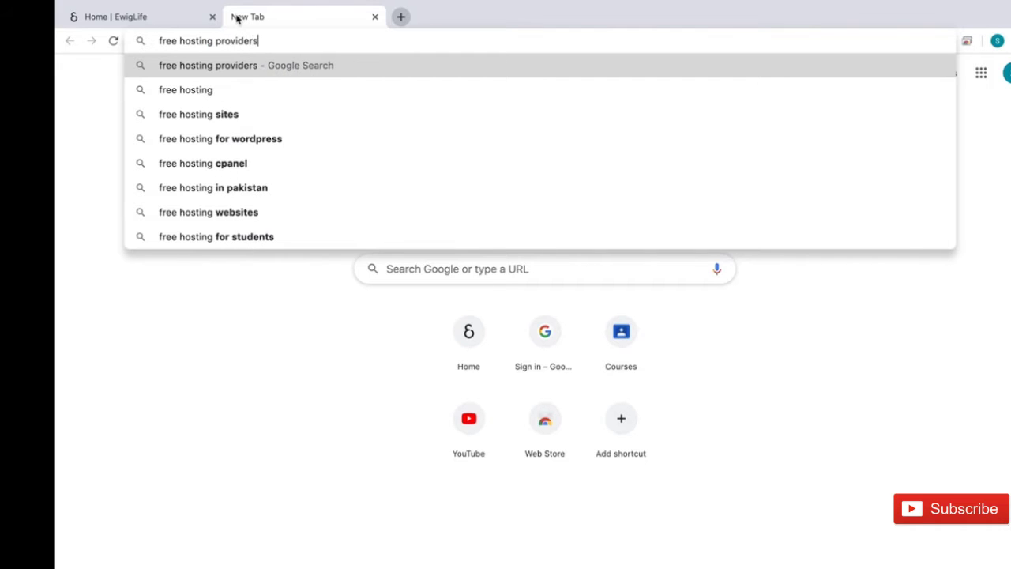
{"action": "key", "text": "Return"}
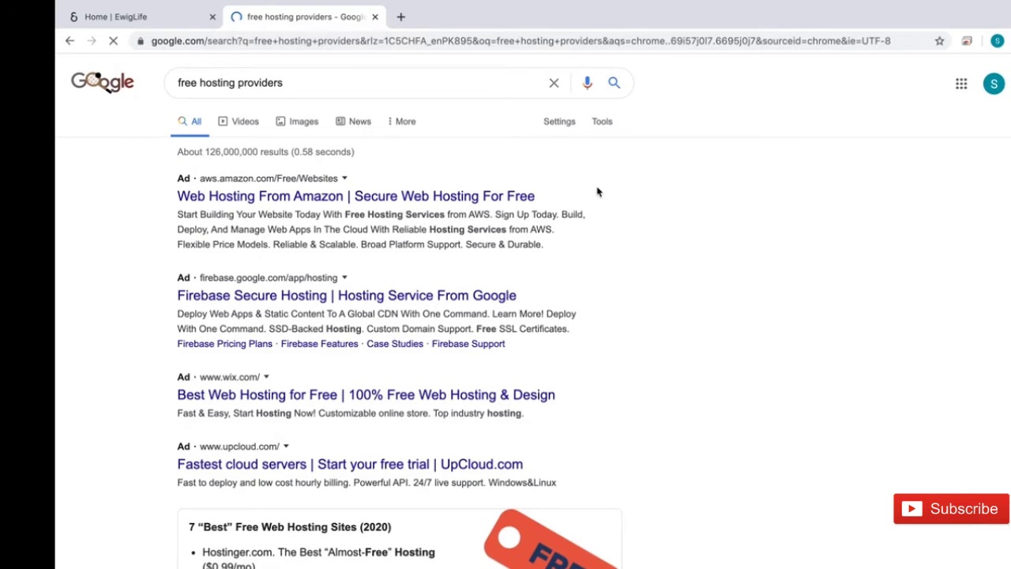
{"action": "scroll", "coordinate": [639, 311], "scroll_direction": "down", "scroll_amount": 3}
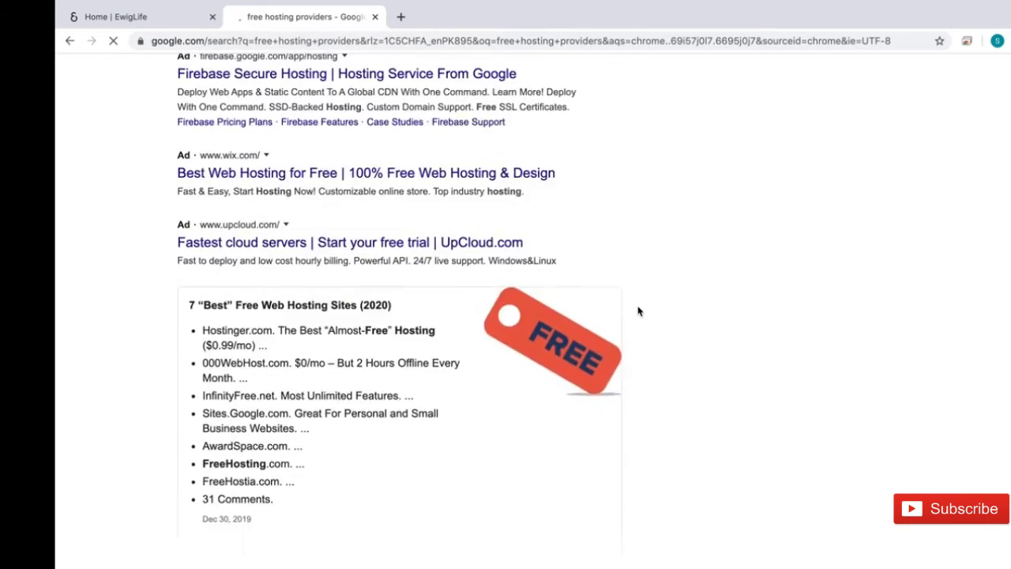
{"action": "scroll", "coordinate": [639, 311], "scroll_direction": "down", "scroll_amount": 2}
{"action": "scroll", "coordinate": [638, 311], "scroll_direction": "up", "scroll_amount": 1}
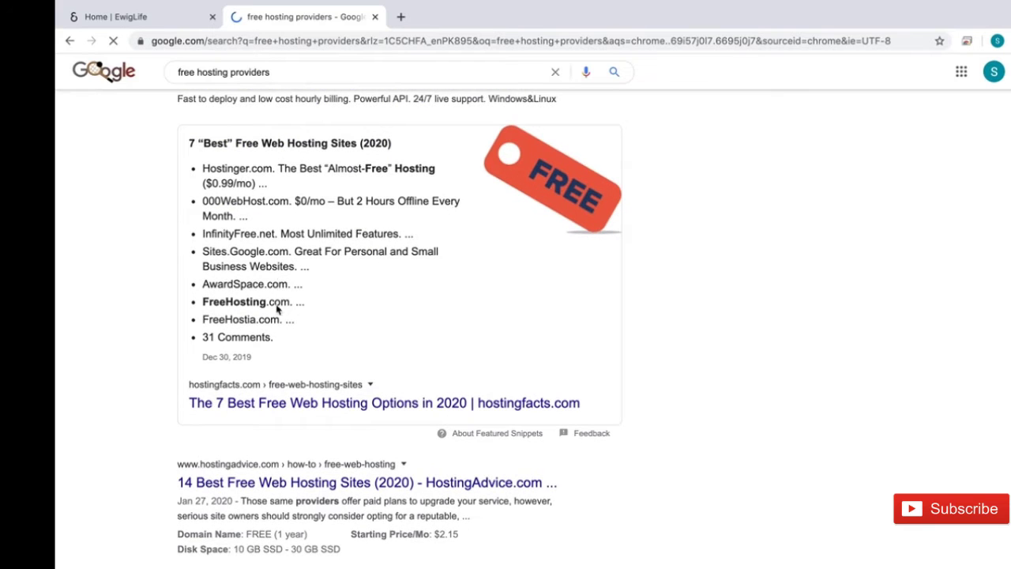
{"action": "scroll", "coordinate": [456, 358], "scroll_direction": "up", "scroll_amount": 1}
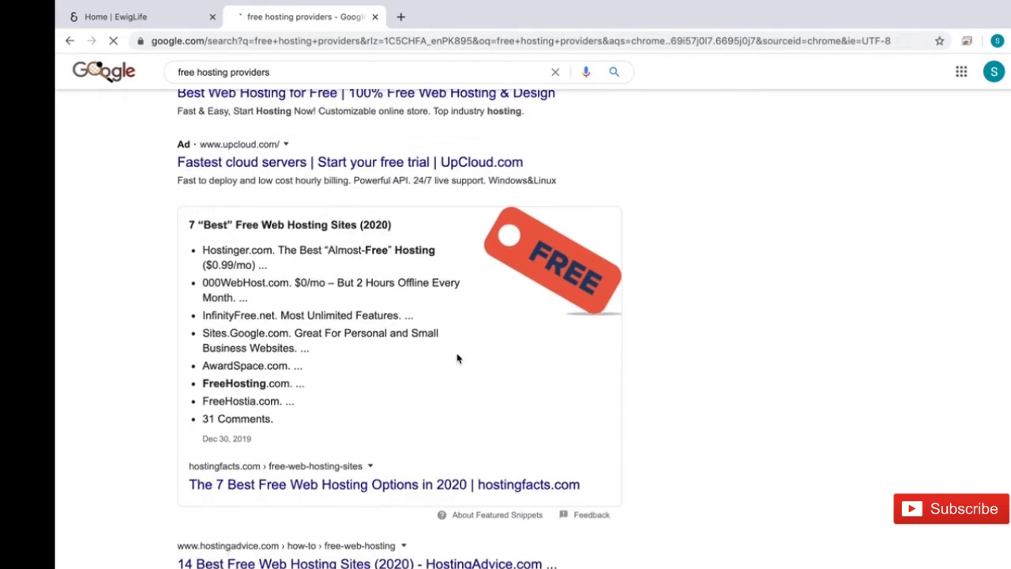
{"action": "scroll", "coordinate": [458, 357], "scroll_direction": "up", "scroll_amount": 3}
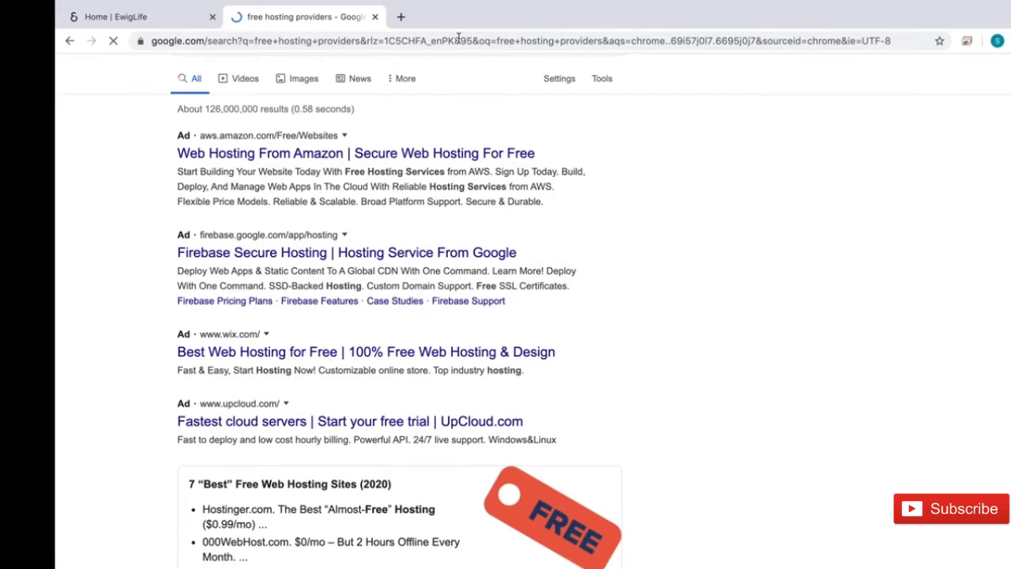
Search for 000webhost and open its official website from the results.
{"action": "left_click", "coordinate": [458, 37]}
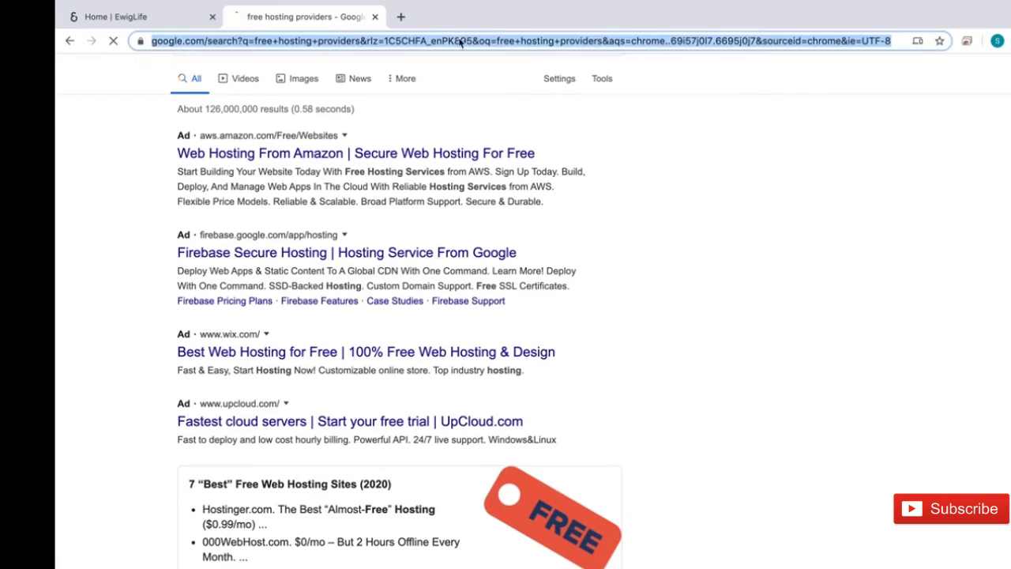
{"action": "type", "text": "000"}
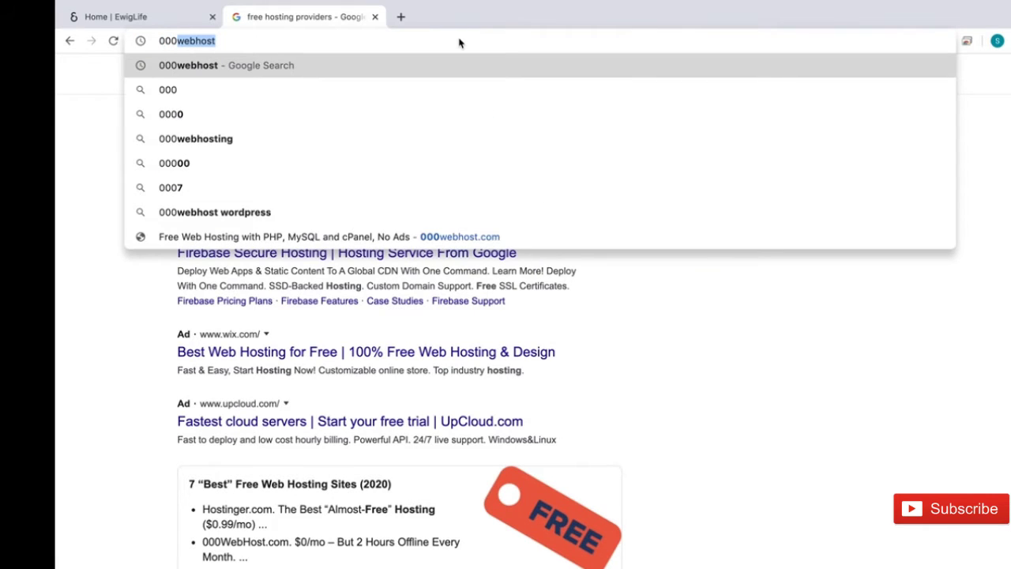
{"action": "key", "text": "Return"}
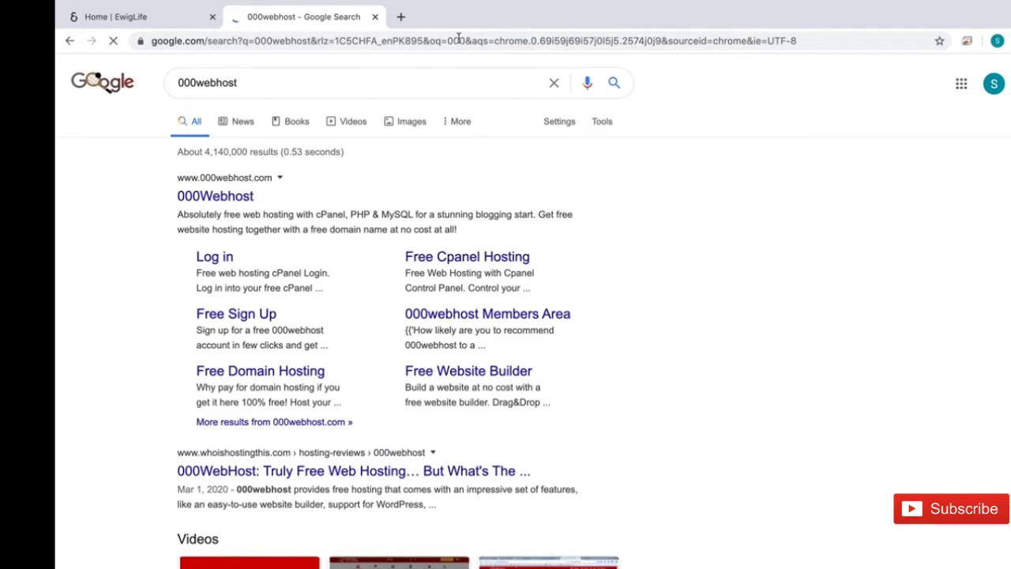
{"action": "left_click", "coordinate": [227, 198]}
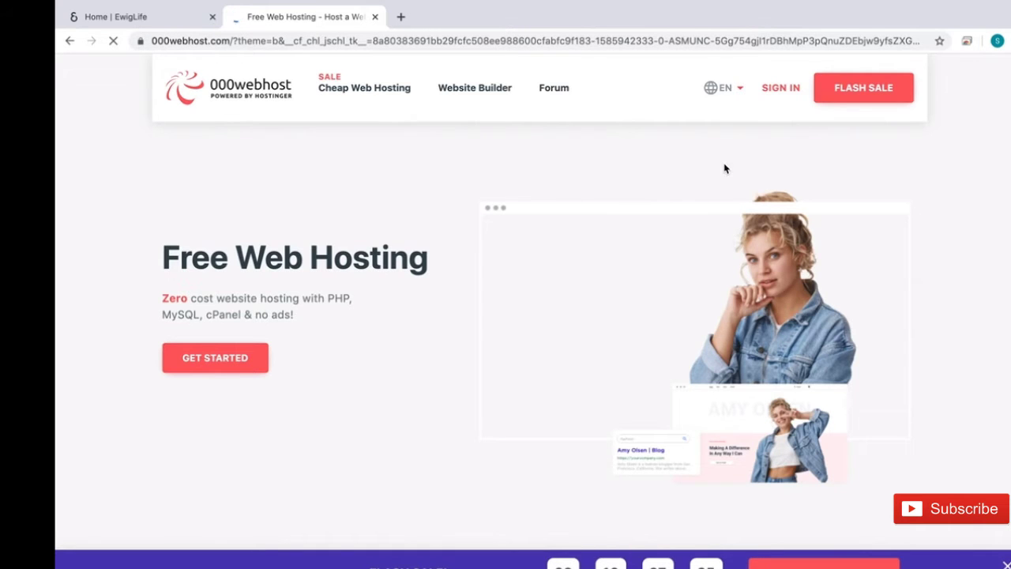
Log in to 000webhost with the existing Google account and save the login in the browser.
{"action": "left_click", "coordinate": [782, 89]}
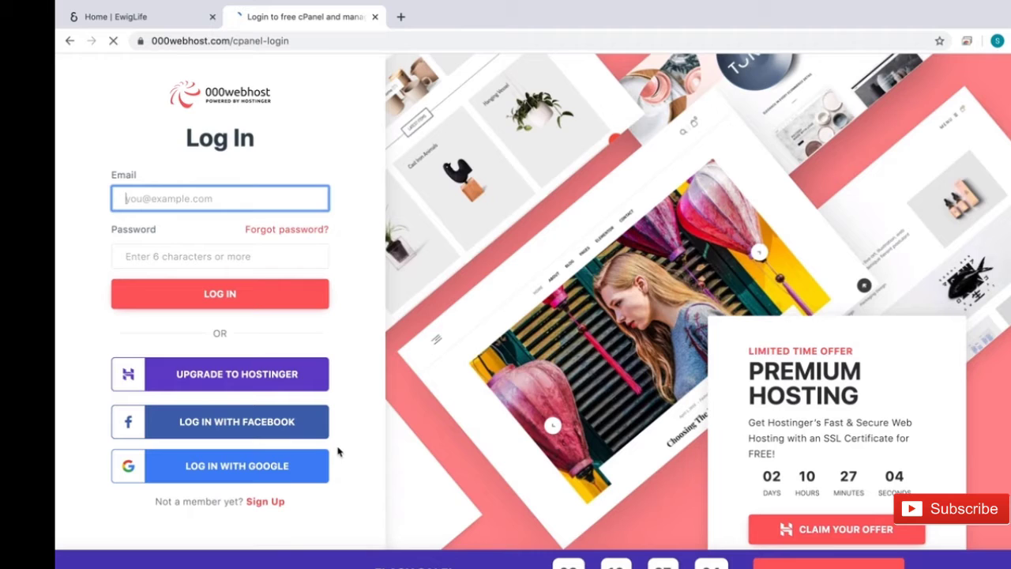
{"action": "left_click", "coordinate": [245, 469]}
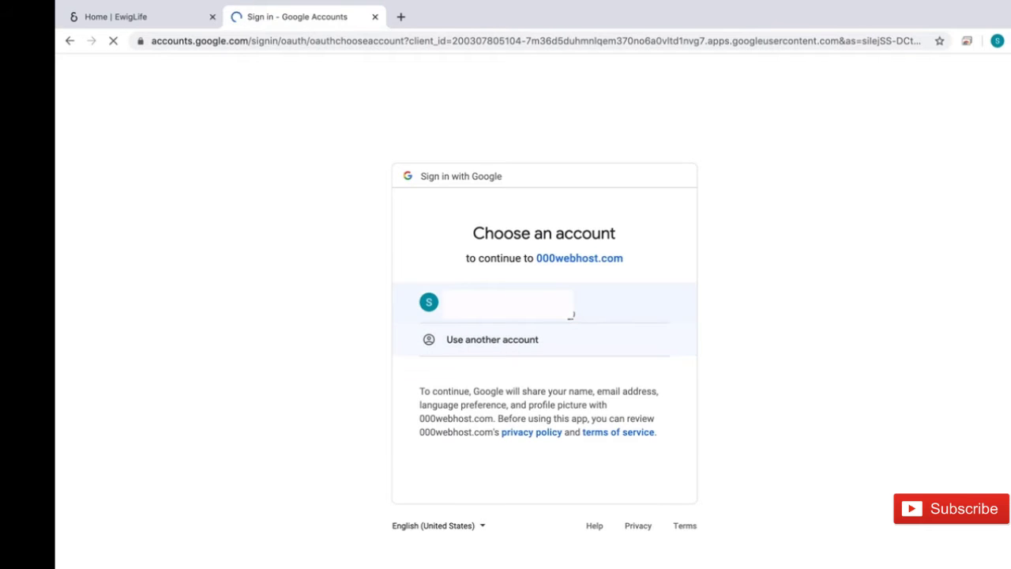
{"action": "left_click", "coordinate": [573, 315]}
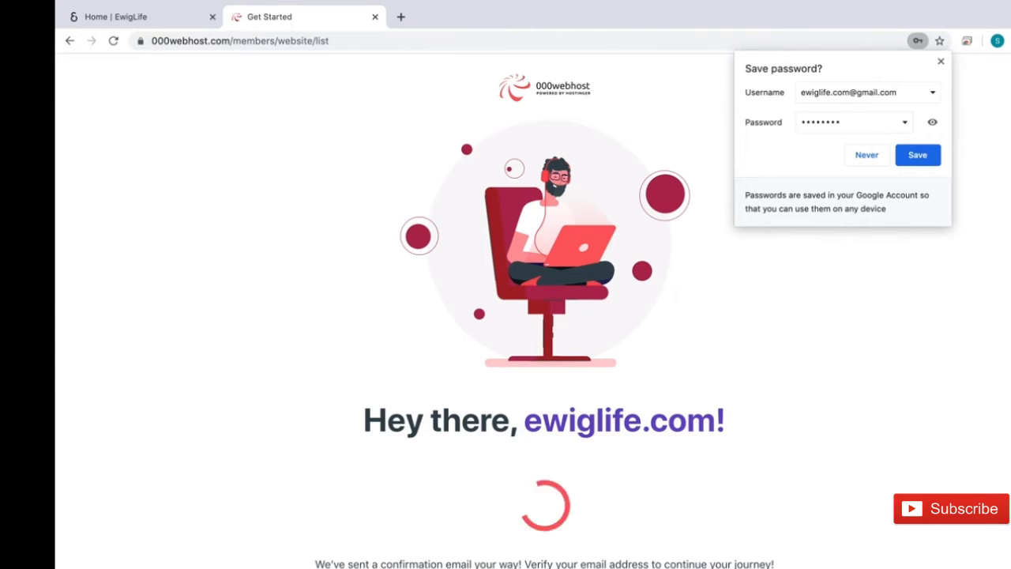
{"action": "left_click", "coordinate": [907, 161]}
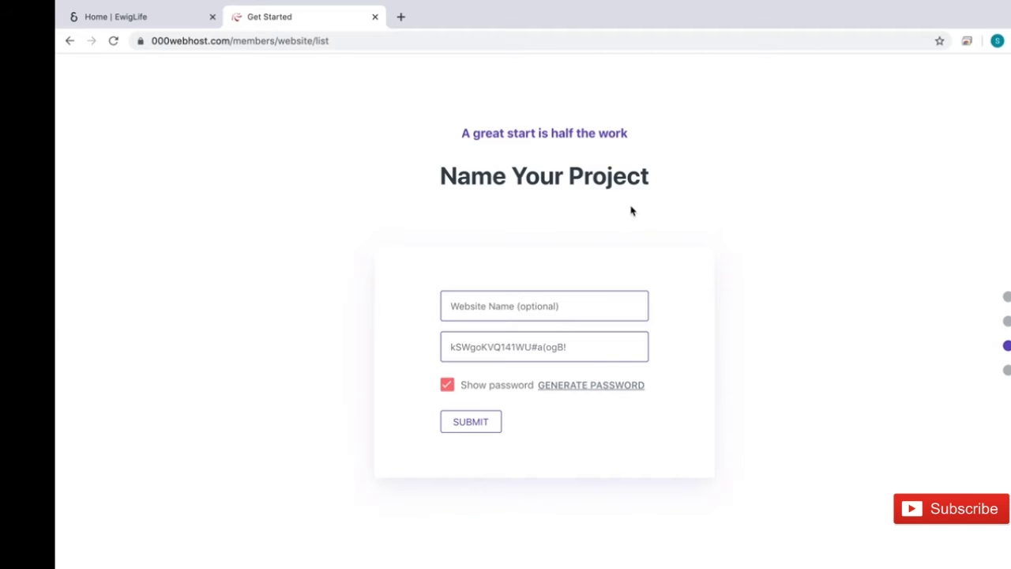
Name the project forstudentslearning, replace the generated password with a custom hidden one, and submit the form.
{"action": "left_click", "coordinate": [529, 308]}
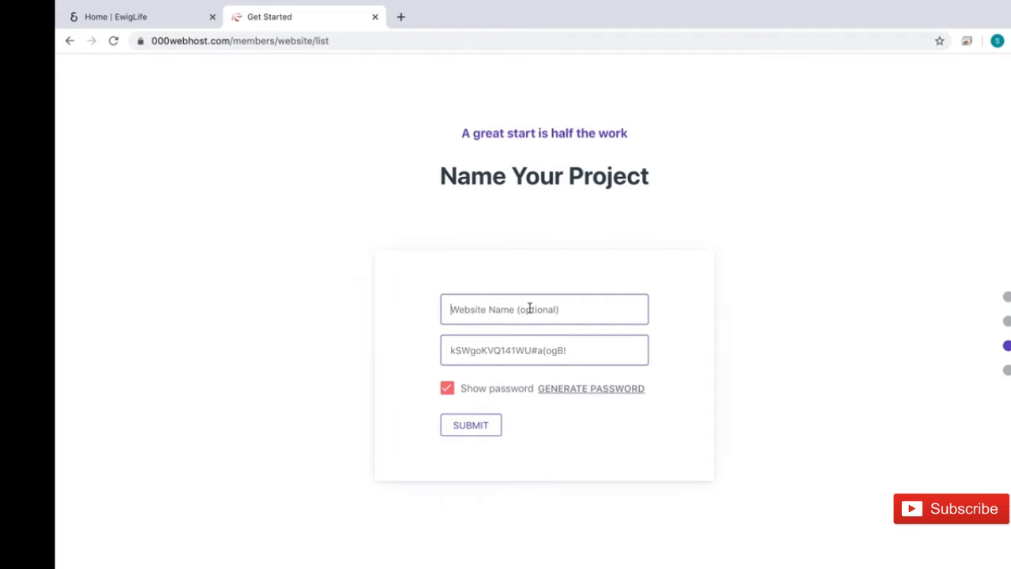
{"action": "type", "text": "forstuden"}
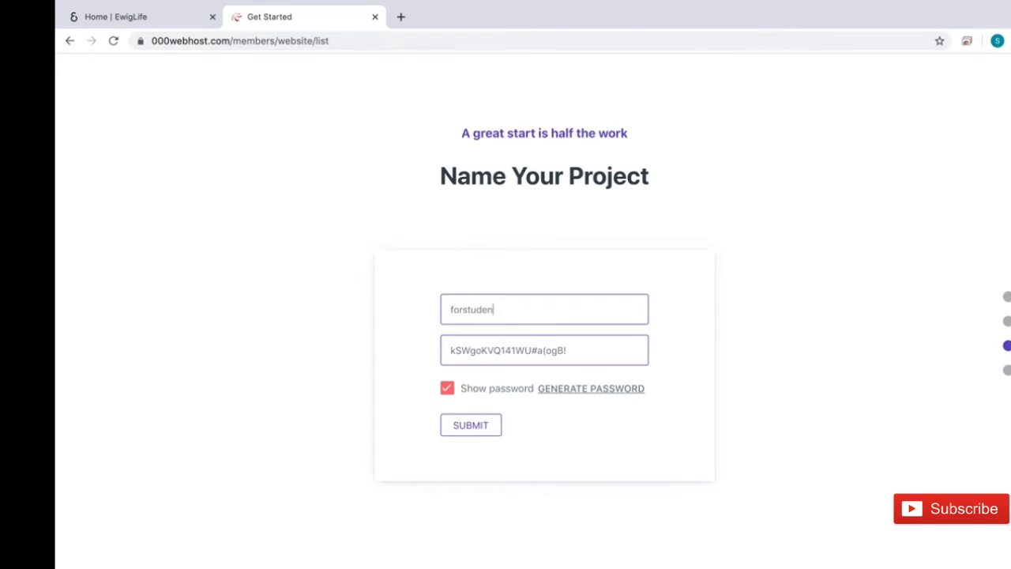
{"action": "type", "text": "tslearning"}
{"action": "key", "text": "Tab"}
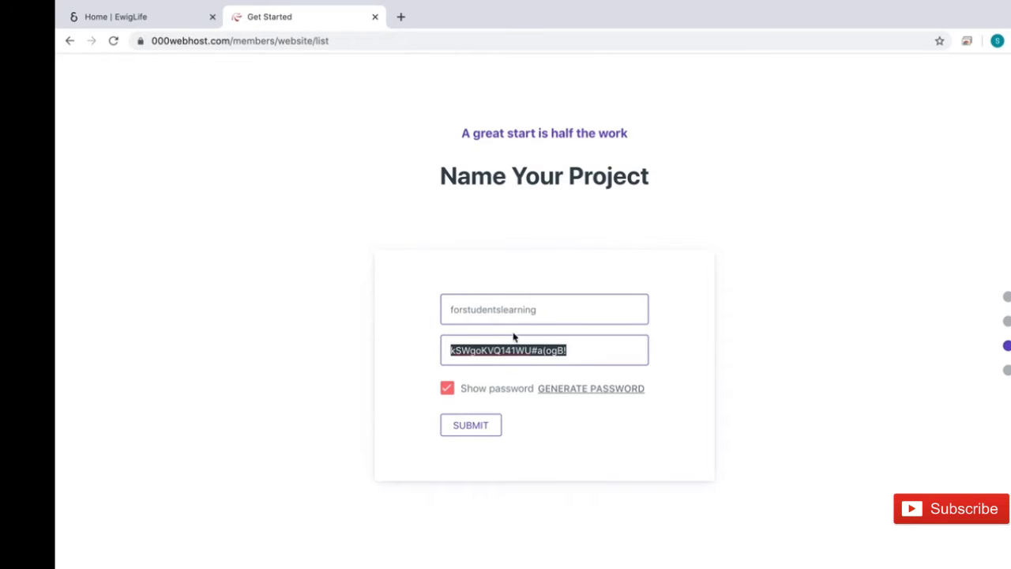
{"action": "left_click", "coordinate": [447, 389]}
{"action": "left_click", "coordinate": [549, 355]}
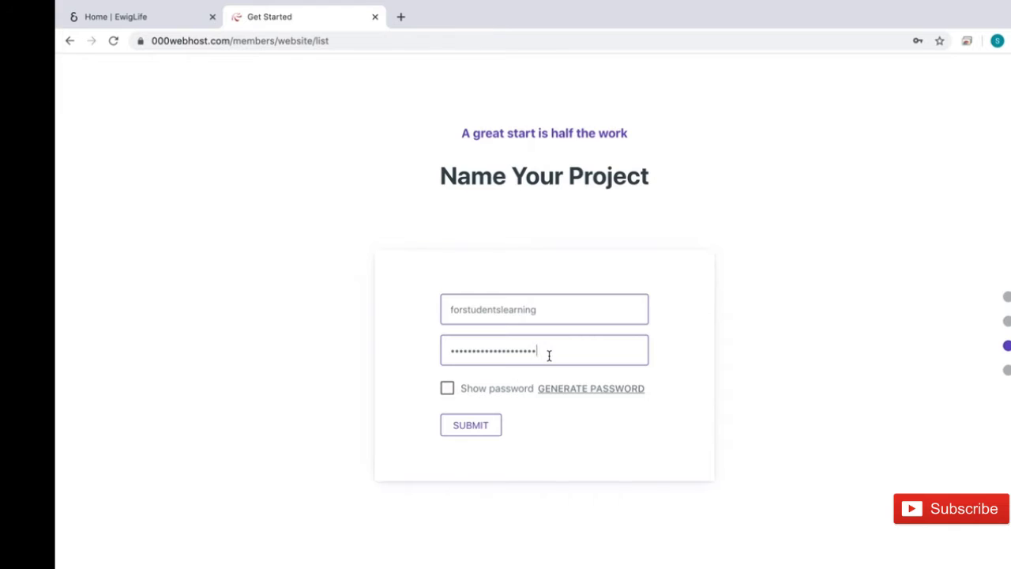
{"action": "double_click", "coordinate": [549, 355]}
{"action": "type", "text": "••••"}
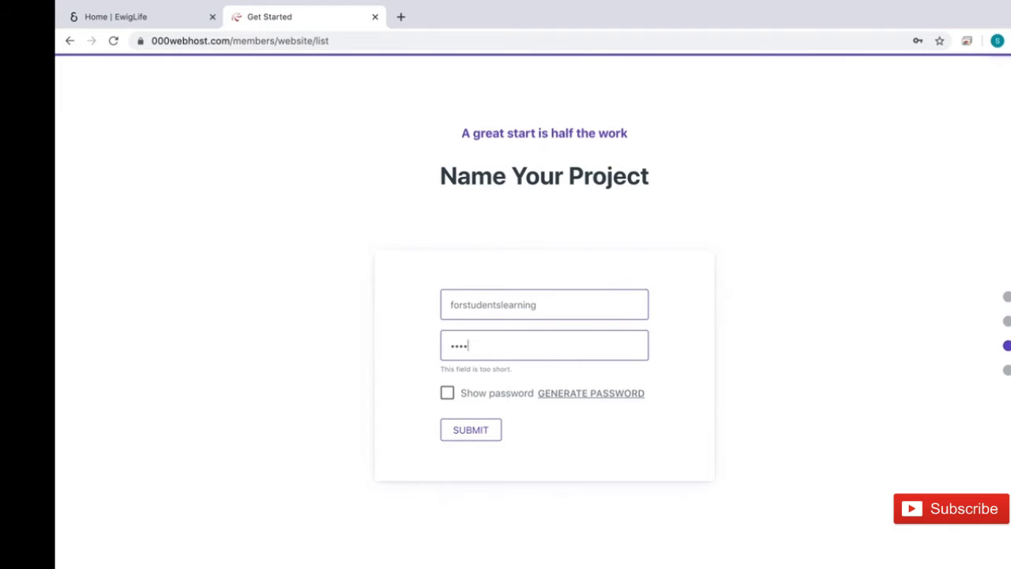
{"action": "type", "text": "••••"}
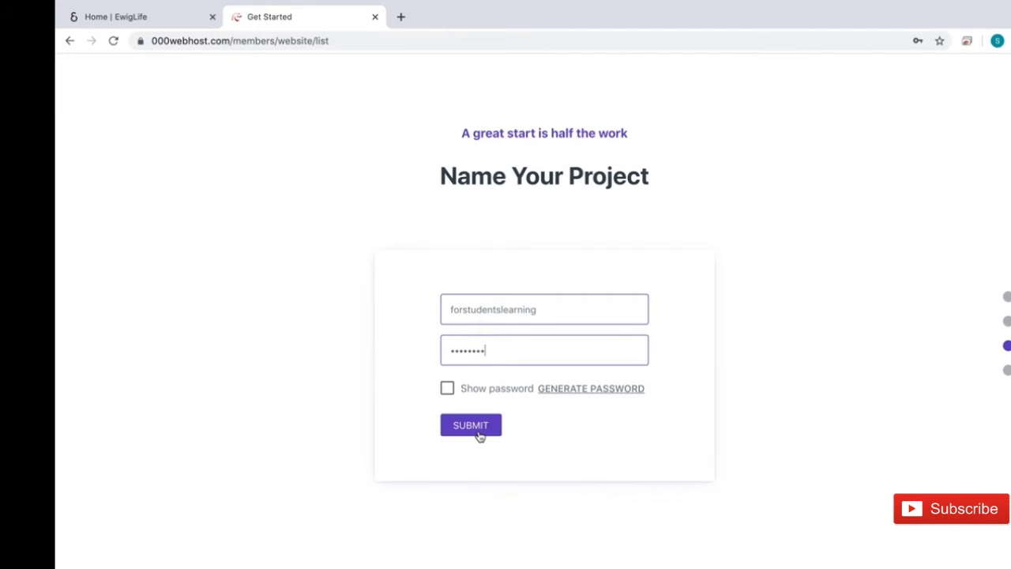
{"action": "left_click", "coordinate": [479, 436]}
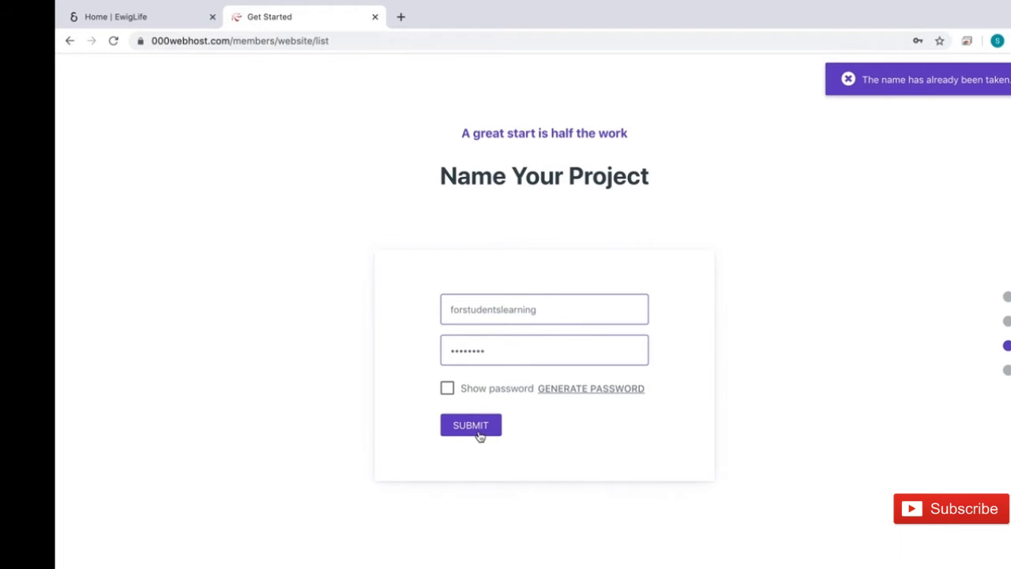
Shorten the project name to forstudentslearn, resubmit it, and save the site's password in the browser.
{"action": "left_click", "coordinate": [540, 313]}
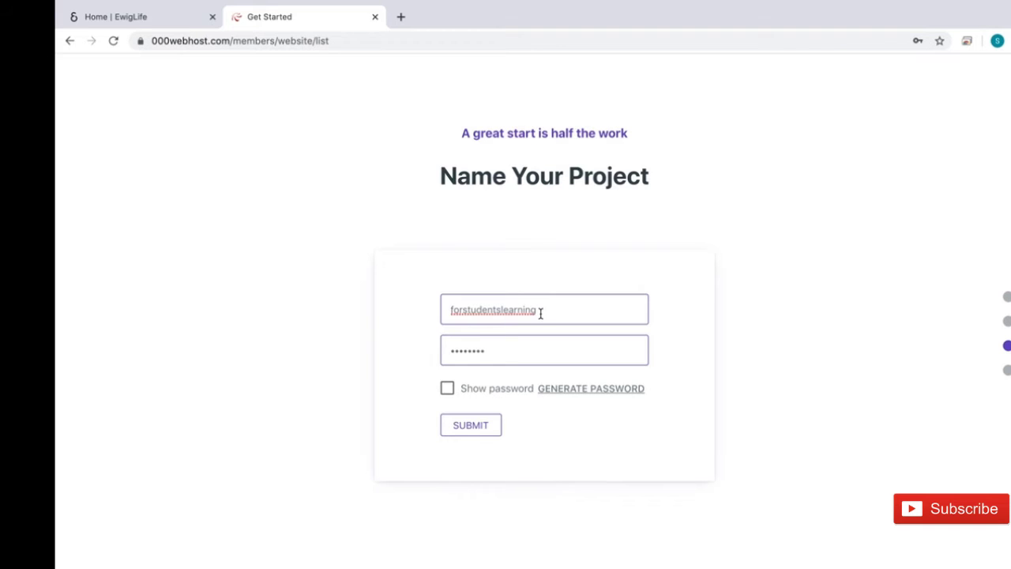
{"action": "key", "text": "BackSpace"}
{"action": "key", "text": "BackSpace"}
{"action": "left_click", "coordinate": [496, 424]}
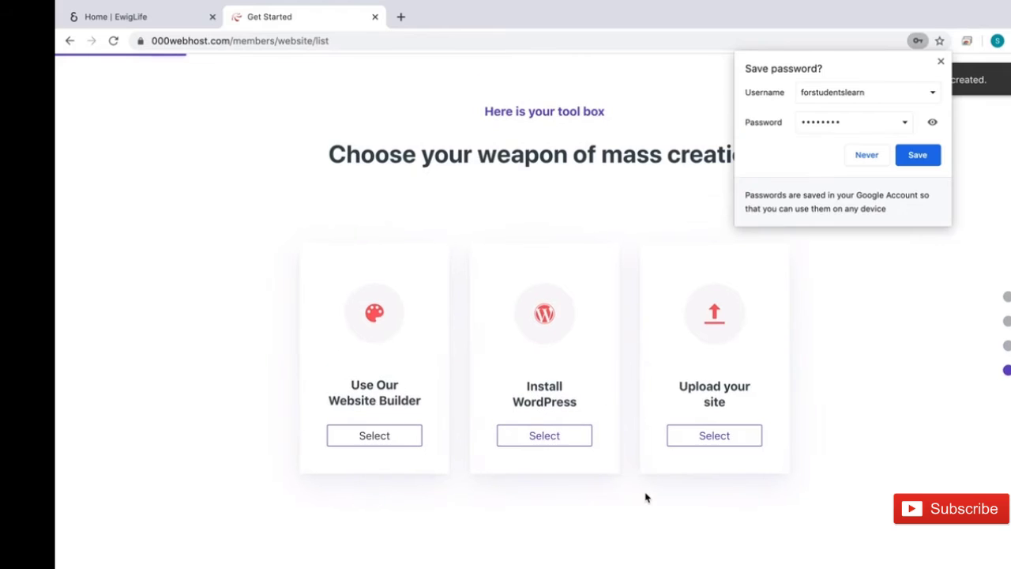
{"action": "left_click", "coordinate": [918, 155]}
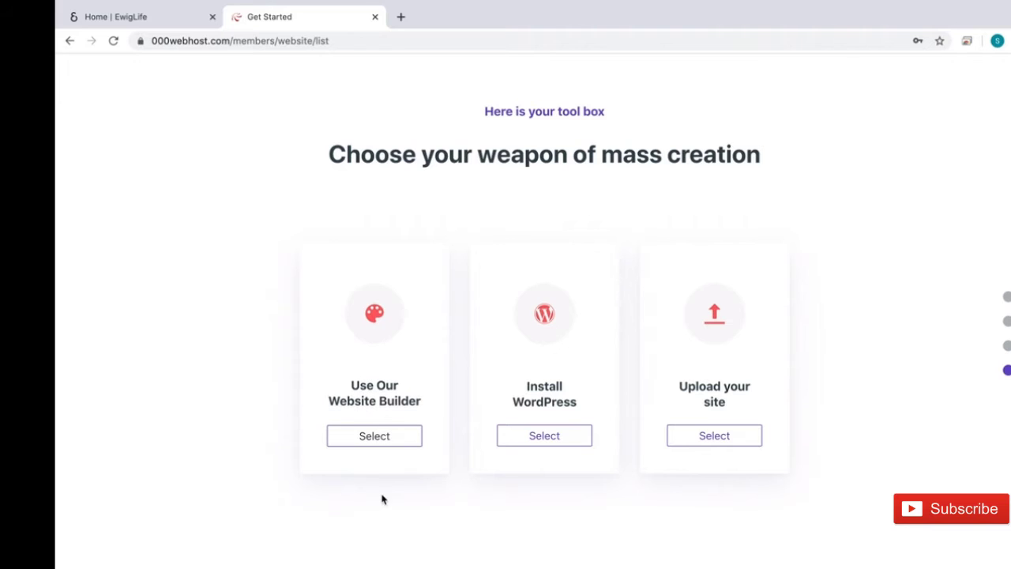
Choose to install WordPress on the new site, closing and reopening its installation form.
{"action": "left_click", "coordinate": [556, 446]}
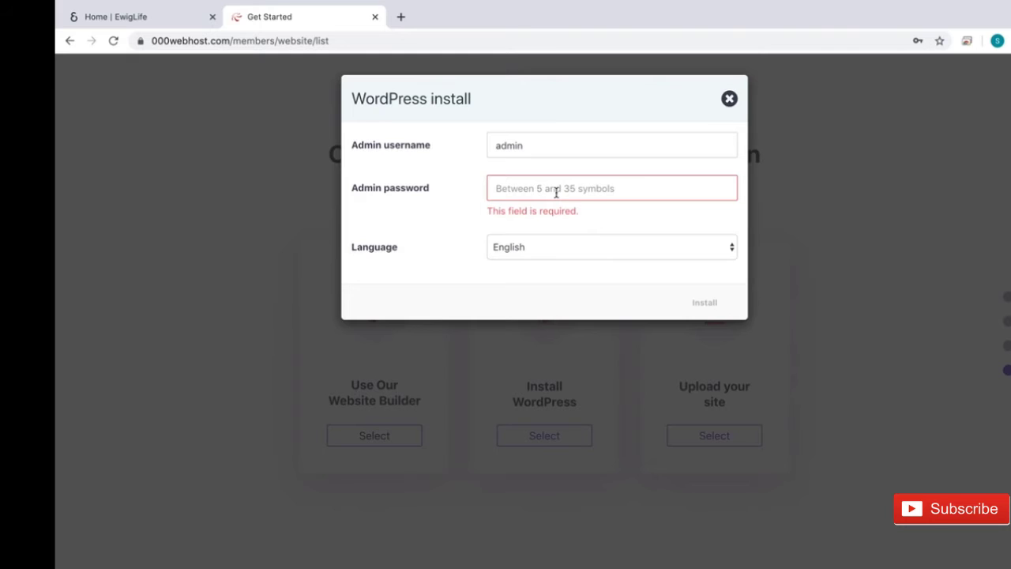
{"action": "left_click", "coordinate": [727, 98]}
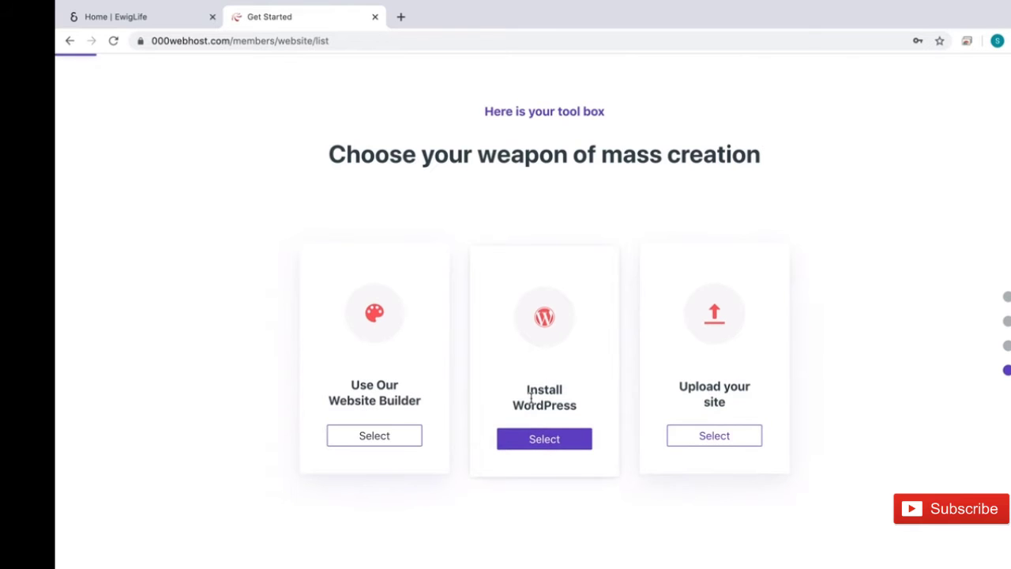
{"action": "left_click", "coordinate": [542, 439]}
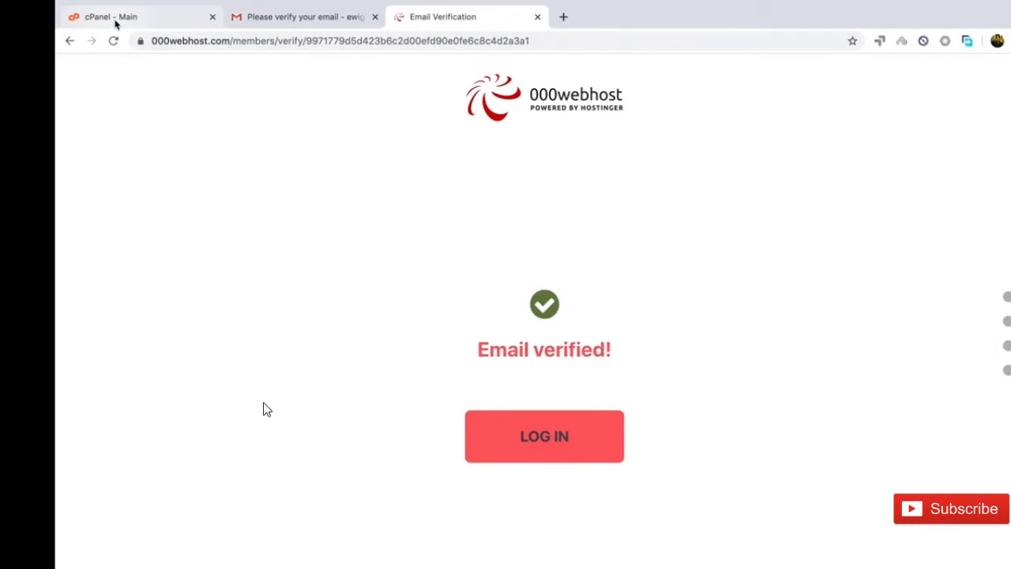
Switch to cPanel and open the Softaculous Apps Installer from its Software section.
{"action": "left_click", "coordinate": [116, 22]}
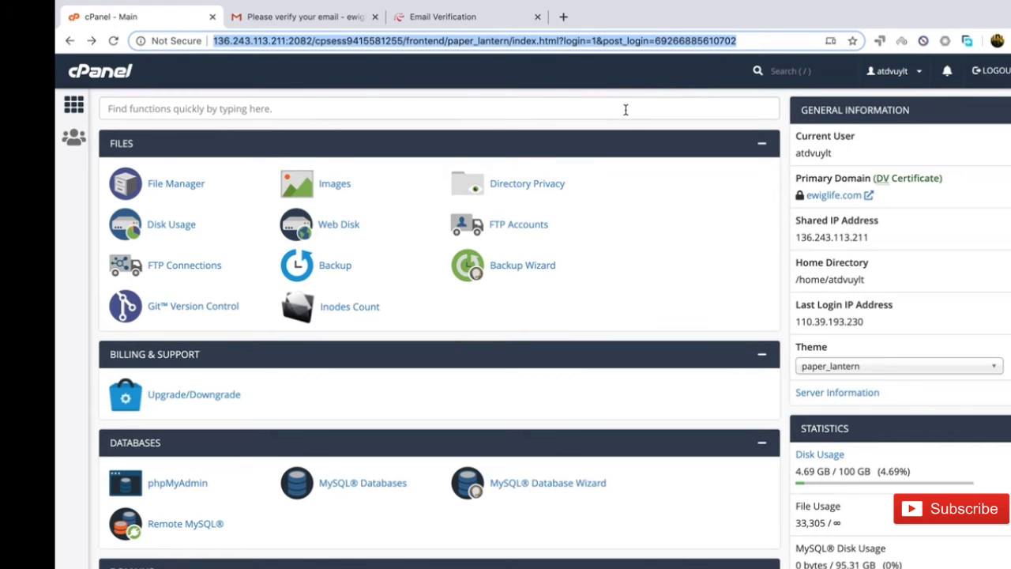
{"action": "scroll", "coordinate": [625, 110], "scroll_direction": "down", "scroll_amount": 4}
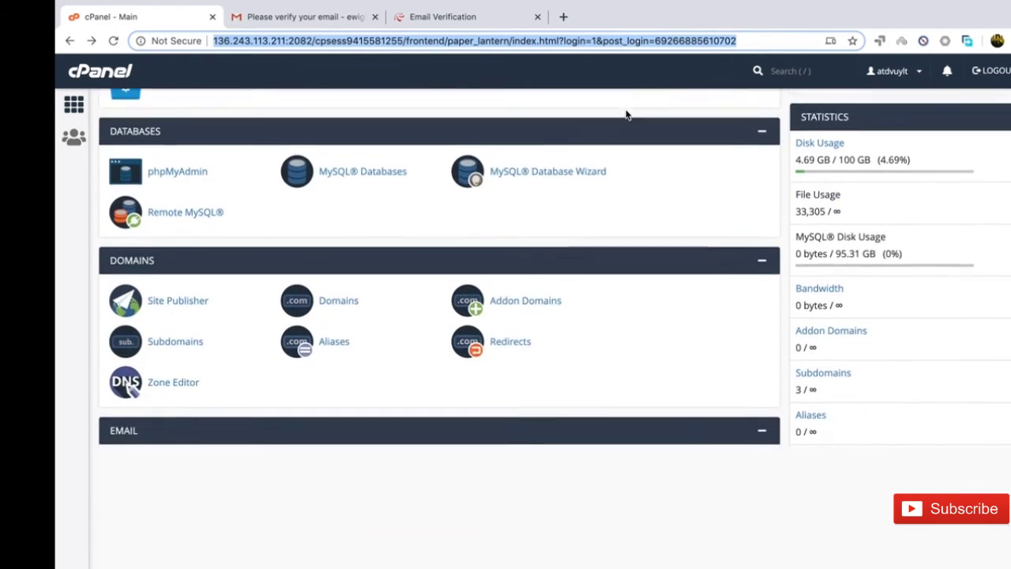
{"action": "scroll", "coordinate": [626, 116], "scroll_direction": "down", "scroll_amount": 3}
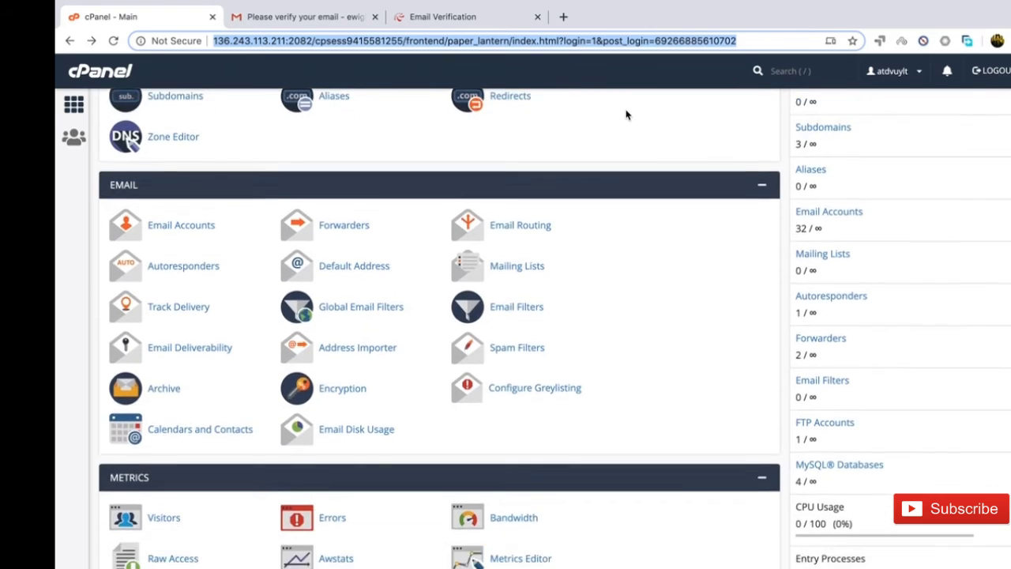
{"action": "scroll", "coordinate": [625, 115], "scroll_direction": "down", "scroll_amount": 4}
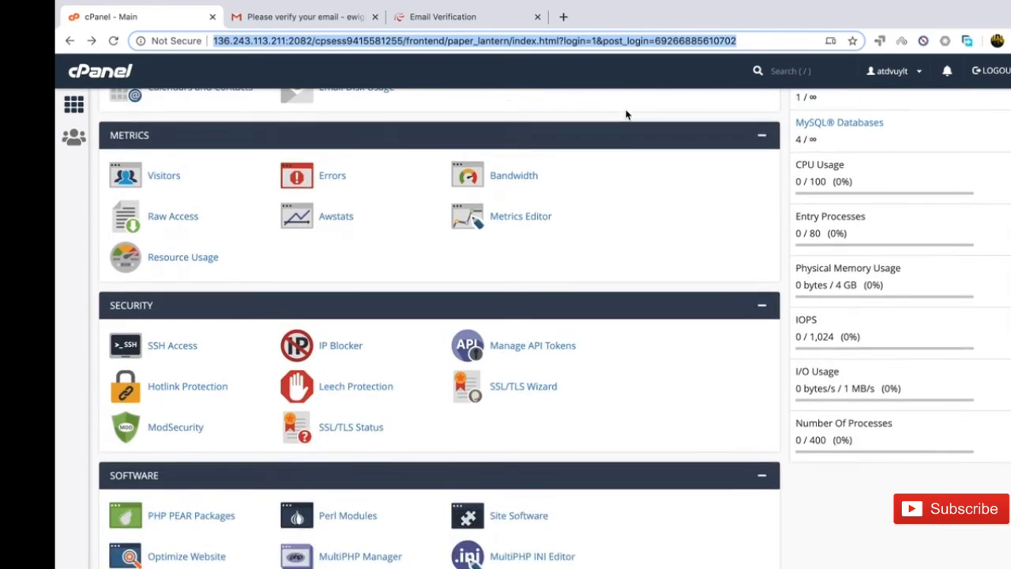
{"action": "scroll", "coordinate": [625, 115], "scroll_direction": "down", "scroll_amount": 1}
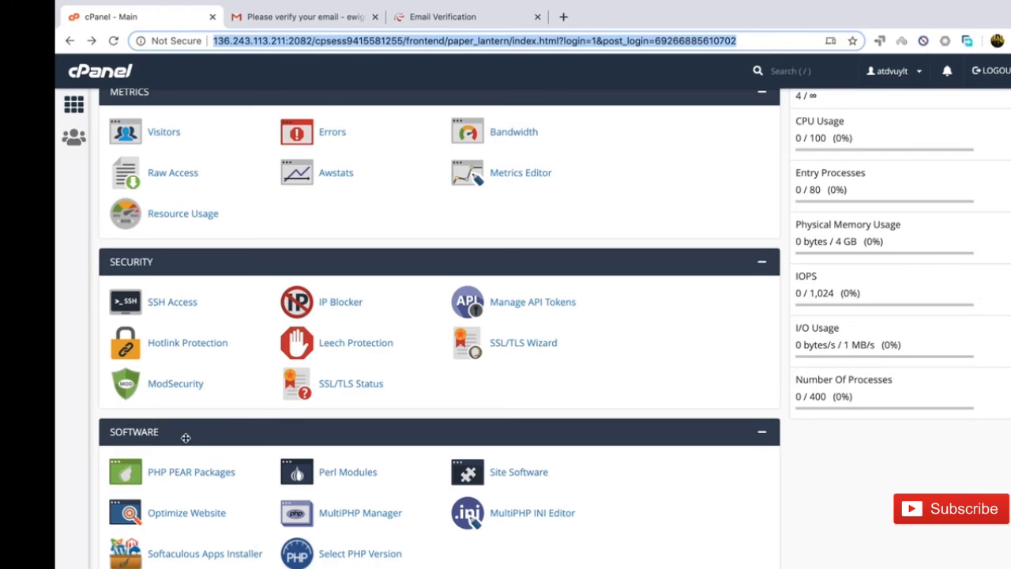
{"action": "left_click", "coordinate": [212, 557]}
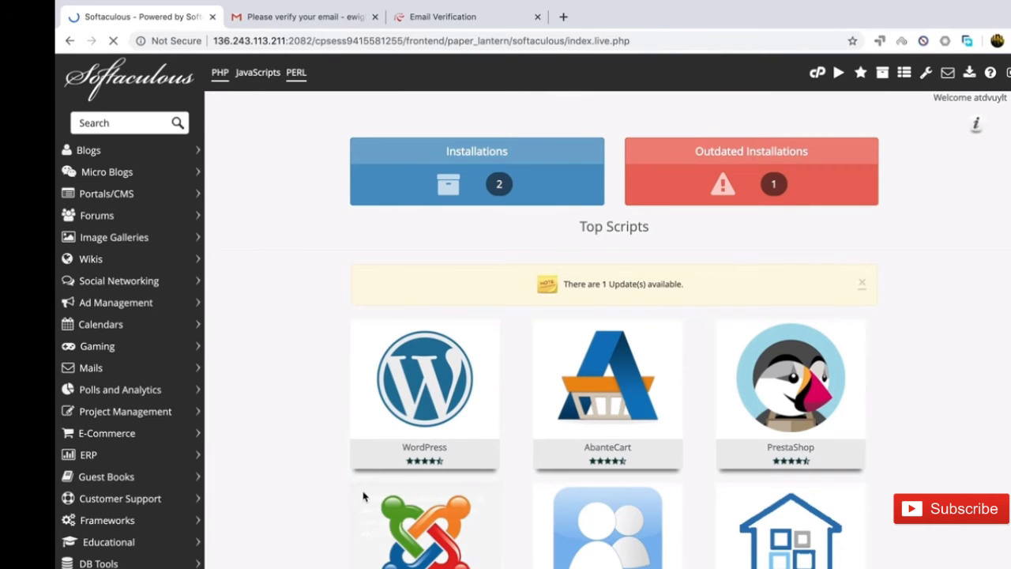
Open the Joomla overview from the top scripts and look over the page.
{"action": "scroll", "coordinate": [361, 496], "scroll_direction": "down", "scroll_amount": 2}
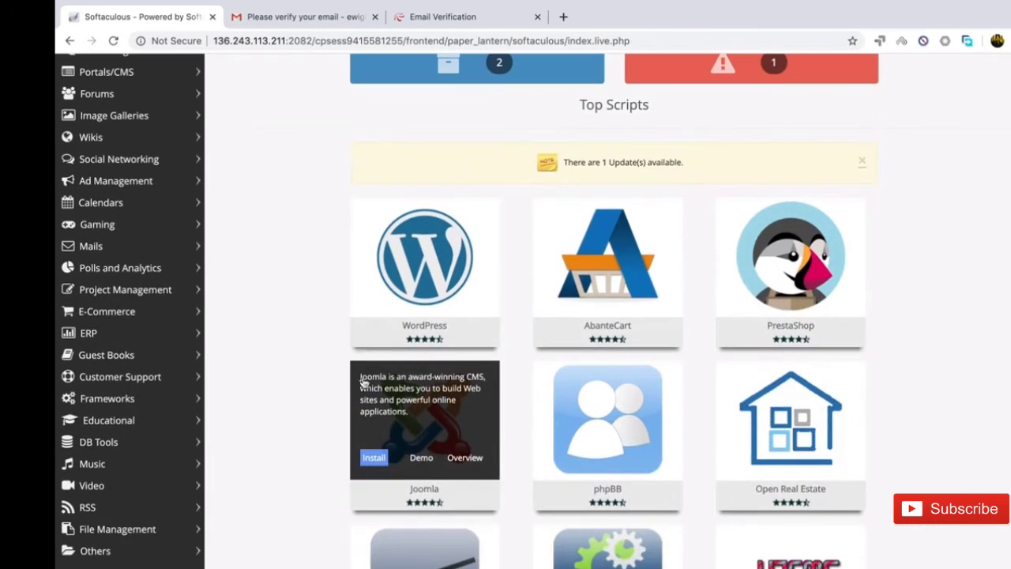
{"action": "left_click", "coordinate": [457, 248]}
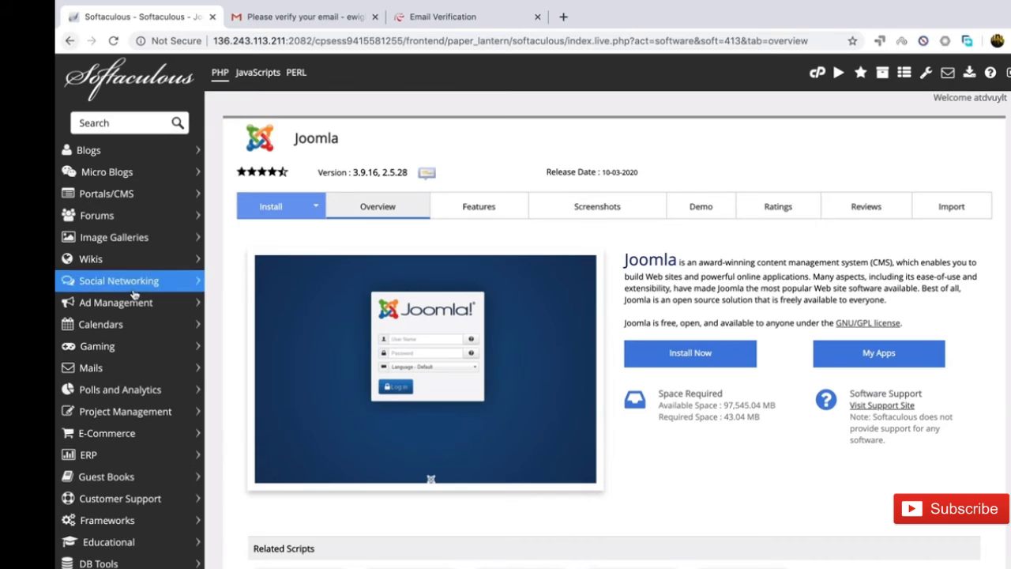
{"action": "scroll", "coordinate": [134, 294], "scroll_direction": "down", "scroll_amount": 3}
{"action": "scroll", "coordinate": [134, 294], "scroll_direction": "up", "scroll_amount": 3}
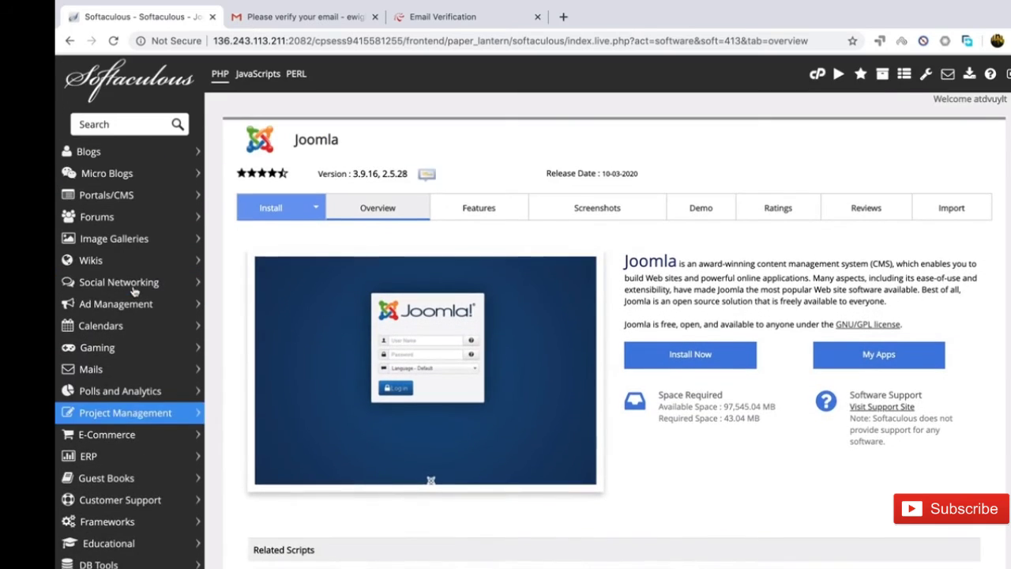
Search the Softaculous scripts for wordpress and open the WordPress overview page.
{"action": "left_click", "coordinate": [112, 118]}
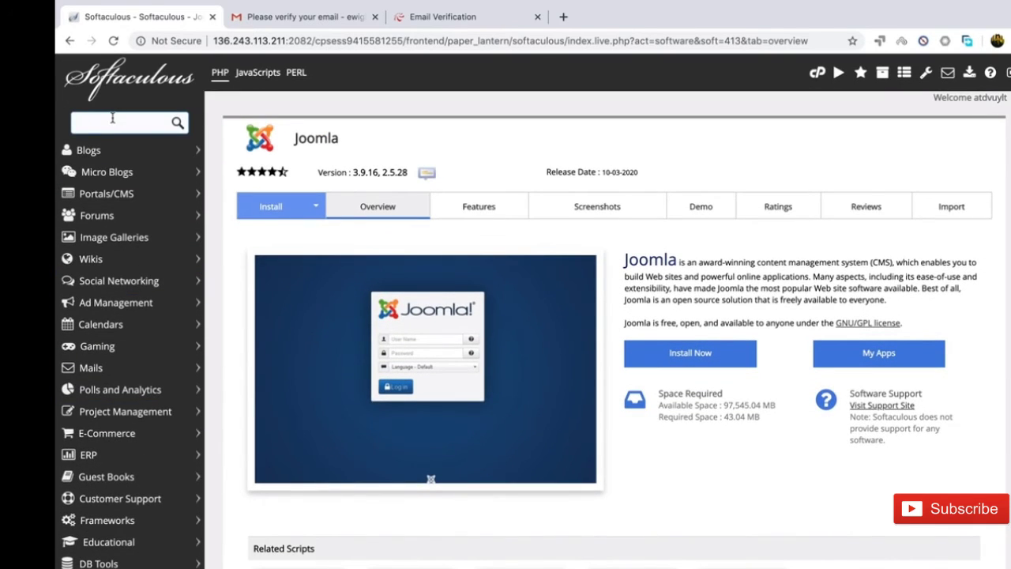
{"action": "type", "text": "wordpress"}
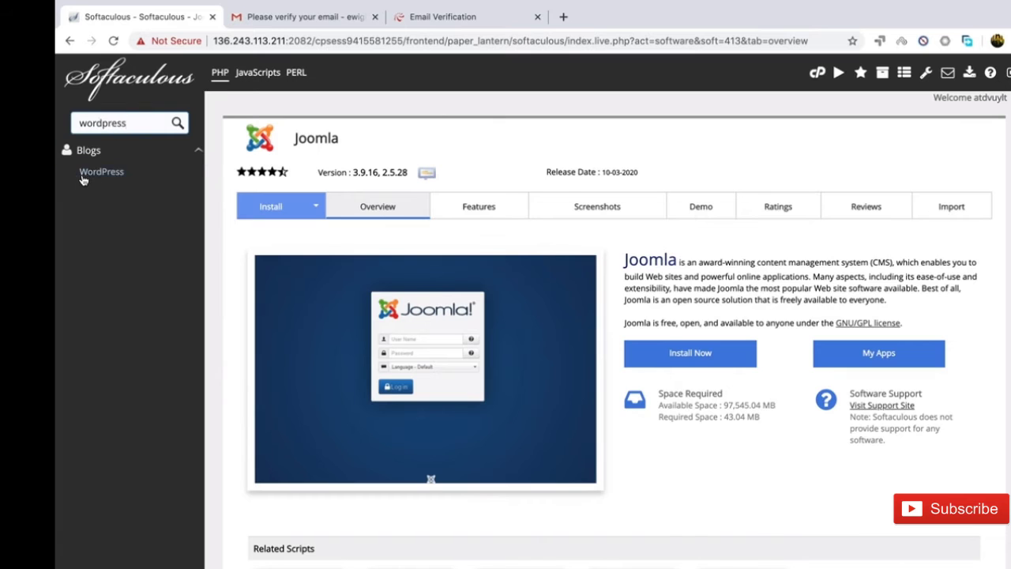
{"action": "left_click", "coordinate": [89, 177]}
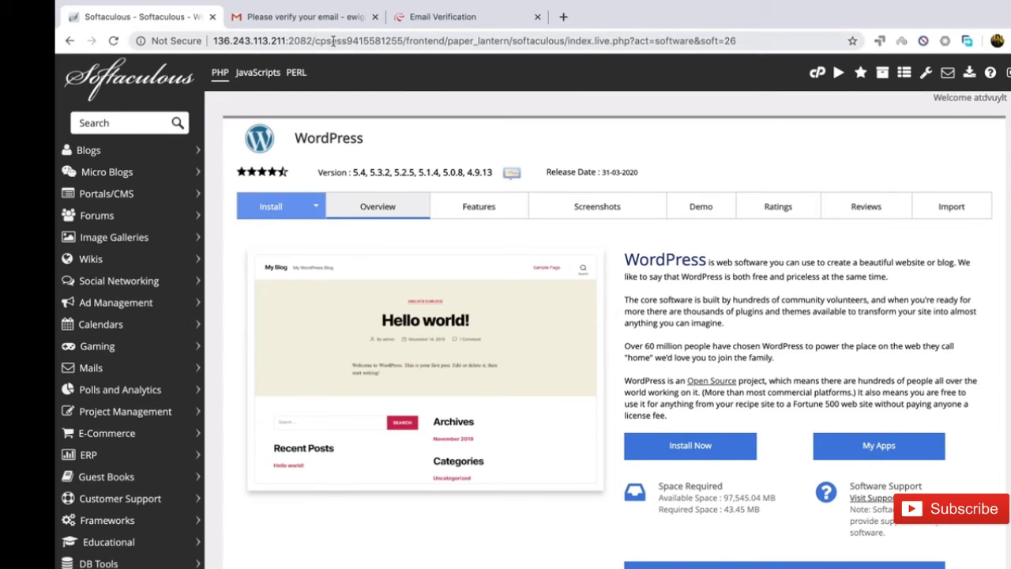
Return to the cPanel main page and examine its file, database, domain, email, metrics, security, software and advanced tools.
{"action": "left_click", "coordinate": [69, 41]}
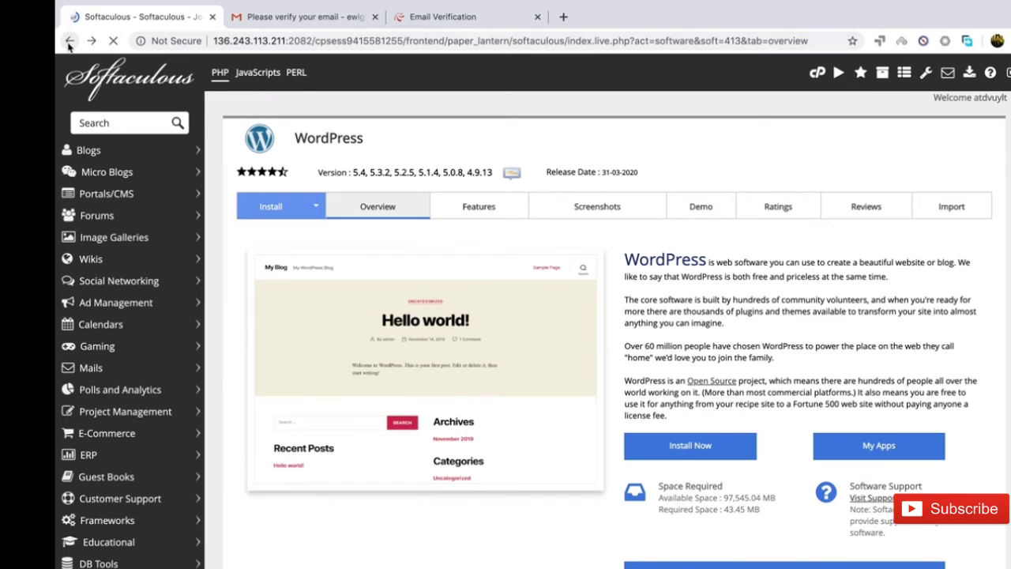
{"action": "left_click", "coordinate": [69, 41]}
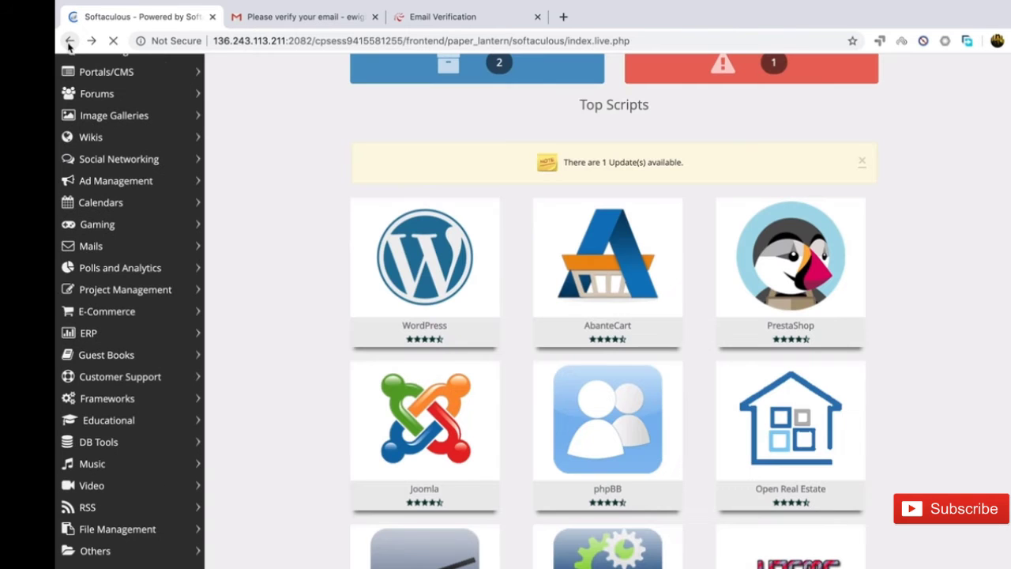
{"action": "left_click", "coordinate": [69, 45]}
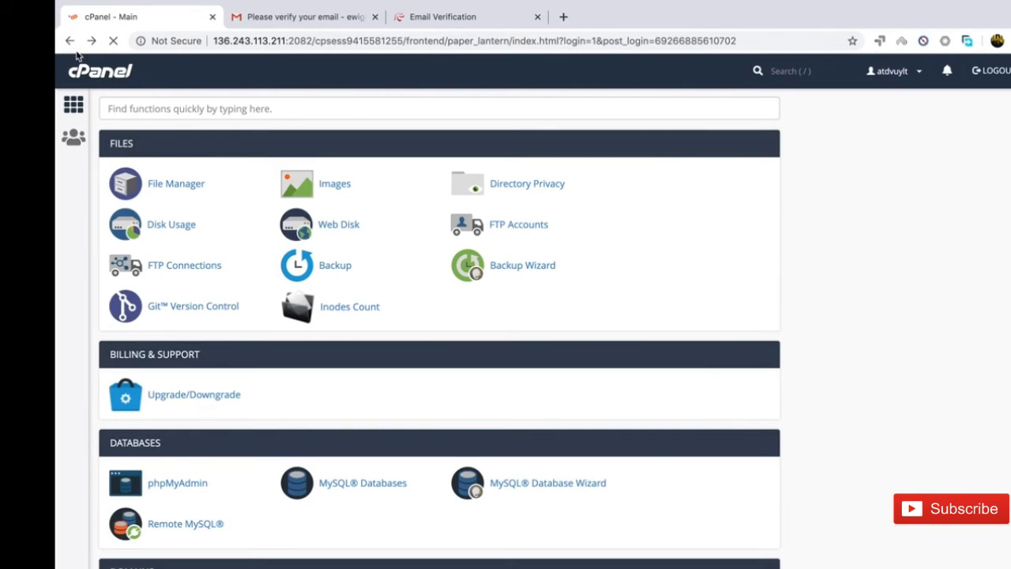
{"action": "scroll", "coordinate": [388, 413], "scroll_direction": "down", "scroll_amount": 3}
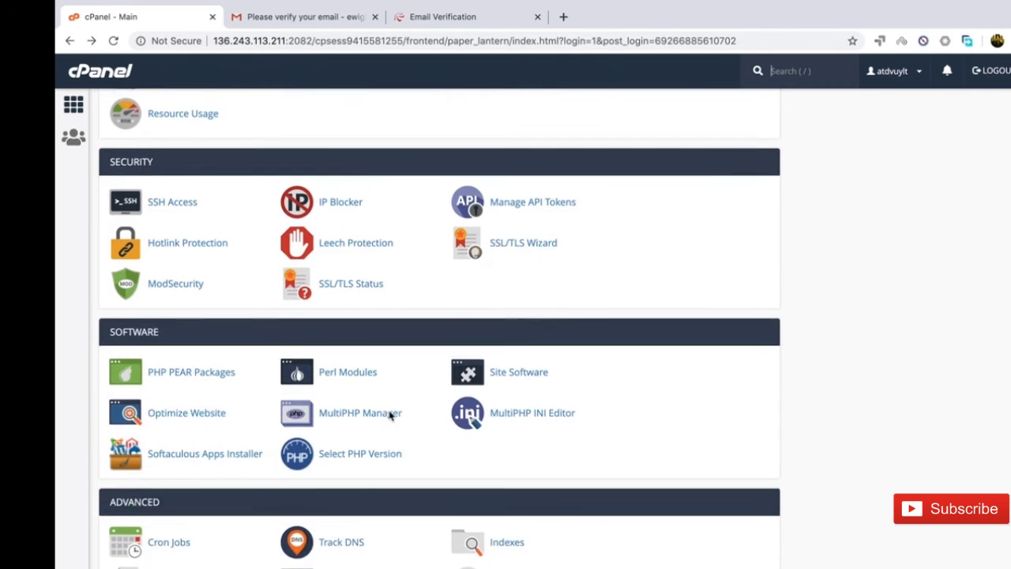
{"action": "scroll", "coordinate": [388, 415], "scroll_direction": "up", "scroll_amount": 10}
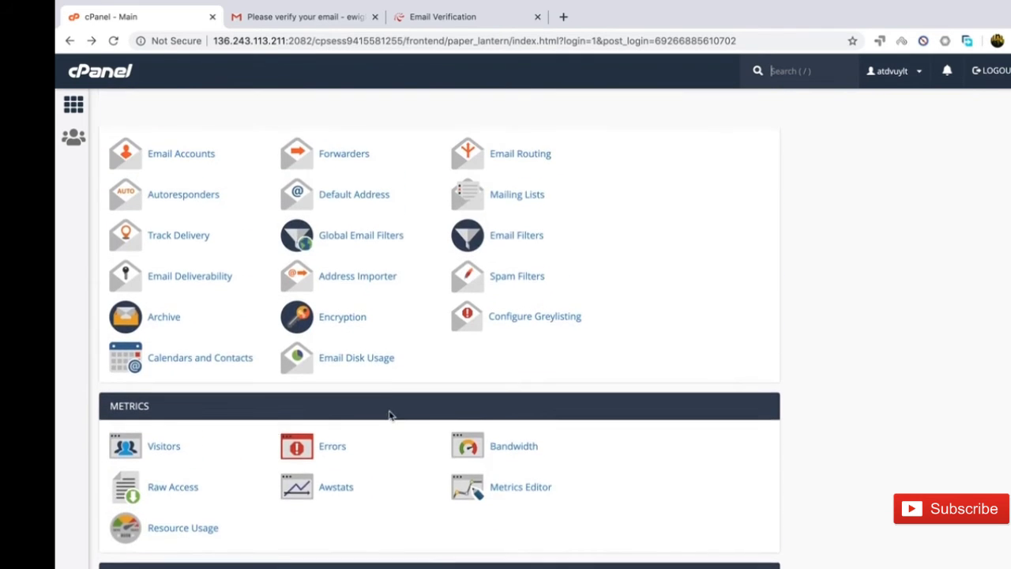
{"action": "scroll", "coordinate": [389, 412], "scroll_direction": "up", "scroll_amount": 5}
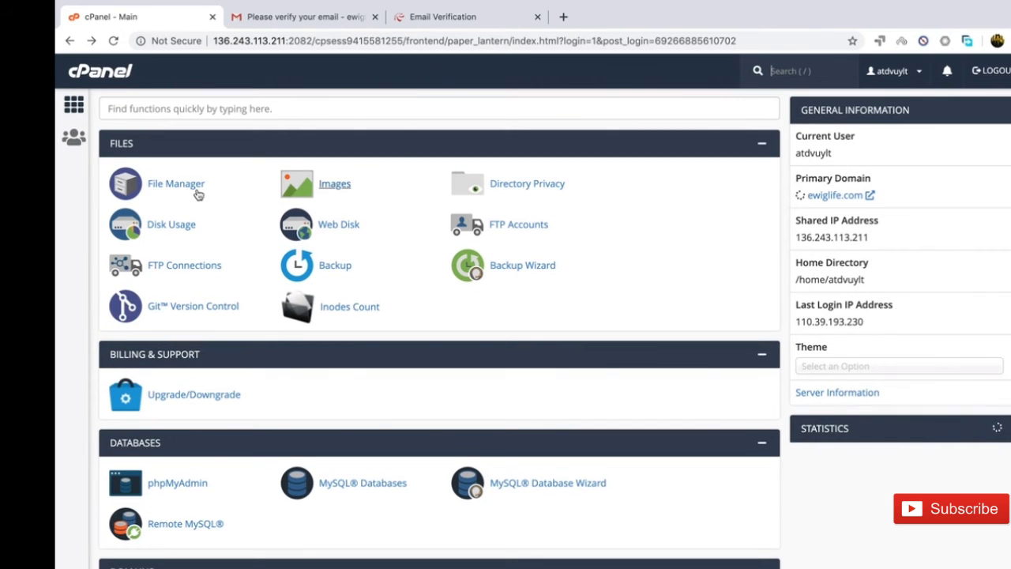
{"action": "scroll", "coordinate": [385, 375], "scroll_direction": "down", "scroll_amount": 2}
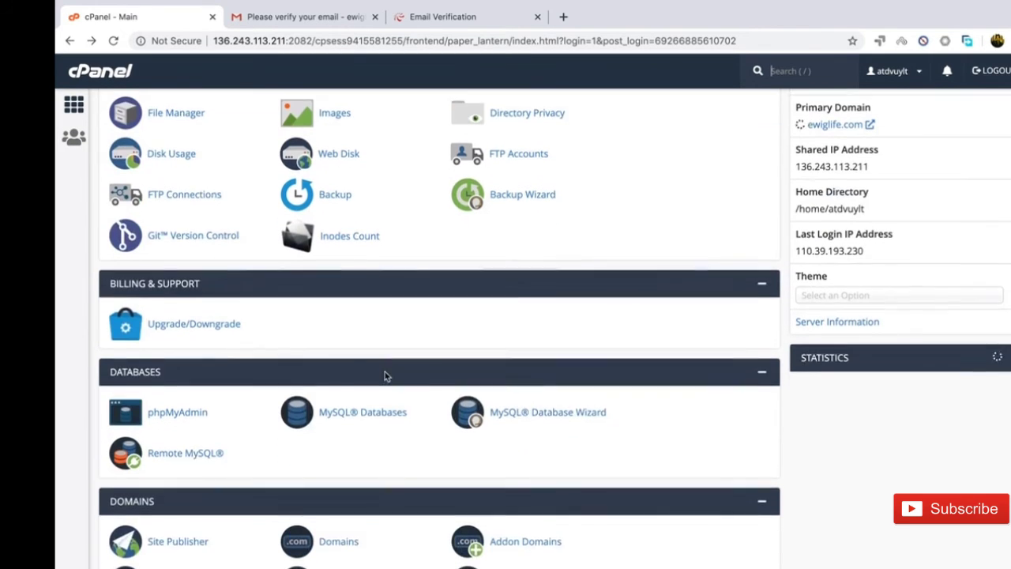
{"action": "scroll", "coordinate": [384, 375], "scroll_direction": "down", "scroll_amount": 2}
{"action": "scroll", "coordinate": [385, 375], "scroll_direction": "down", "scroll_amount": 5}
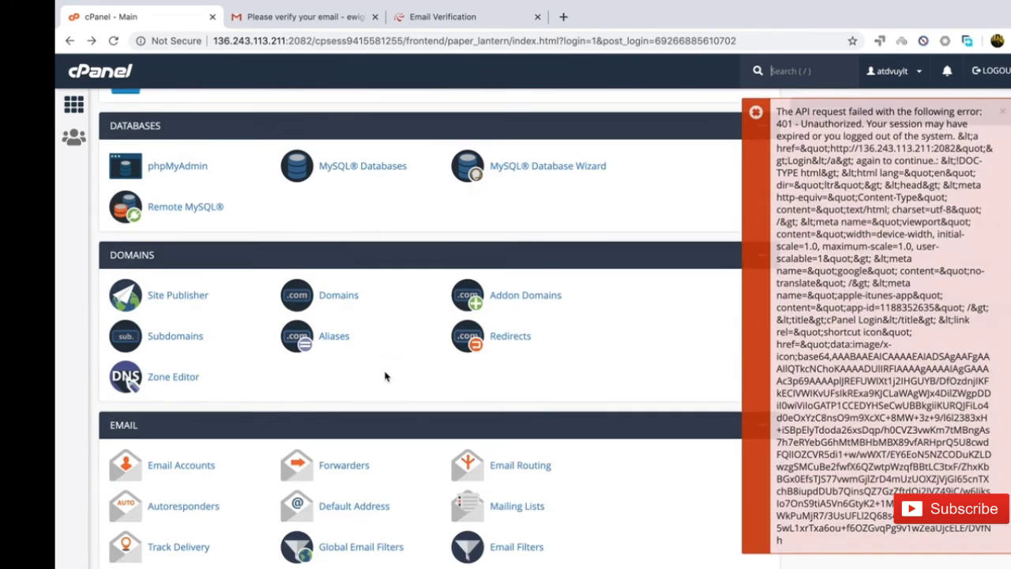
{"action": "scroll", "coordinate": [384, 375], "scroll_direction": "down", "scroll_amount": 15}
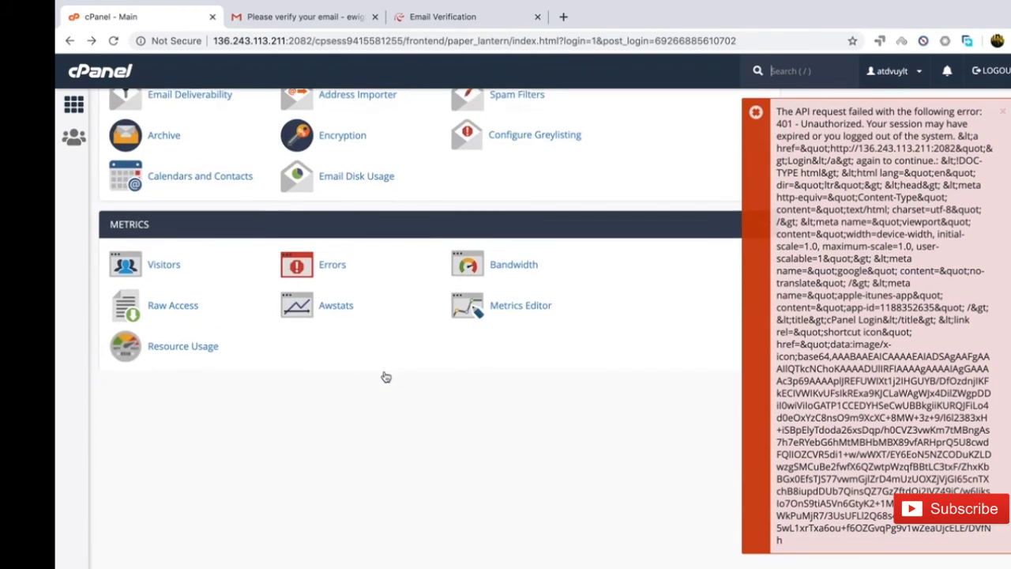
{"action": "scroll", "coordinate": [384, 376], "scroll_direction": "down", "scroll_amount": 13}
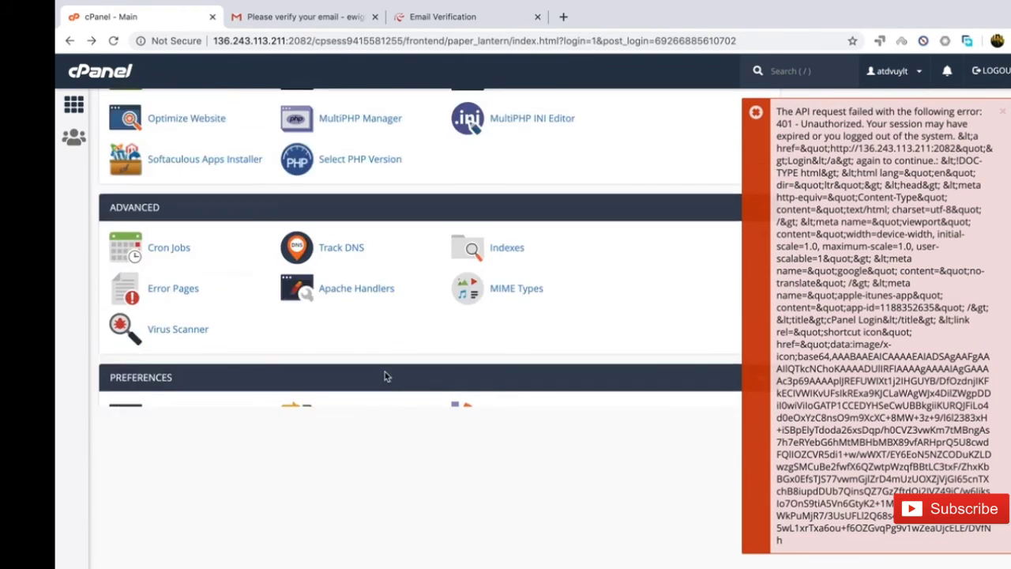
{"action": "scroll", "coordinate": [384, 376], "scroll_direction": "down", "scroll_amount": 1}
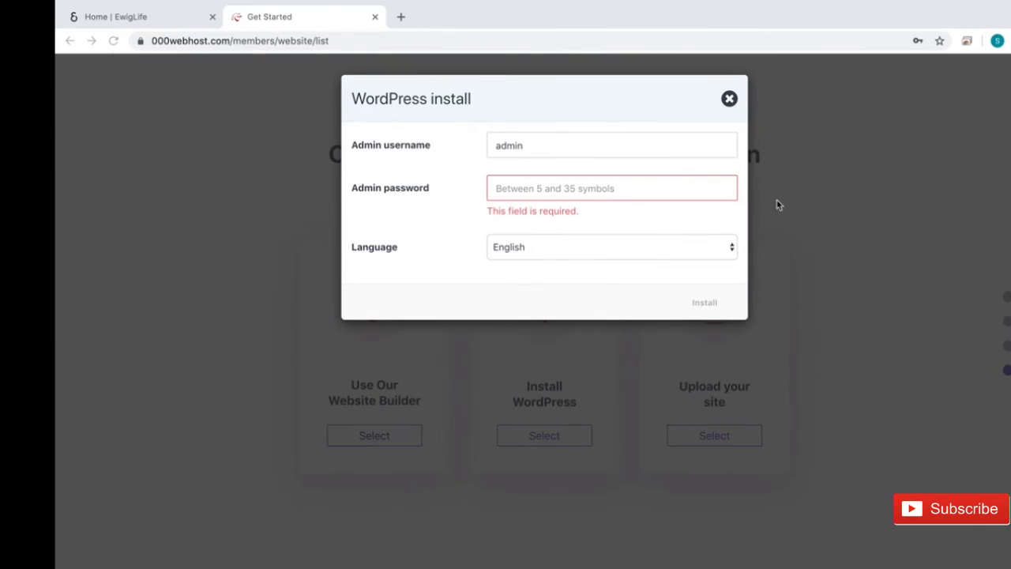
Enter the admin password in the 000webhost WordPress install form, start the installation, and save the login in the browser.
{"action": "left_click", "coordinate": [615, 191]}
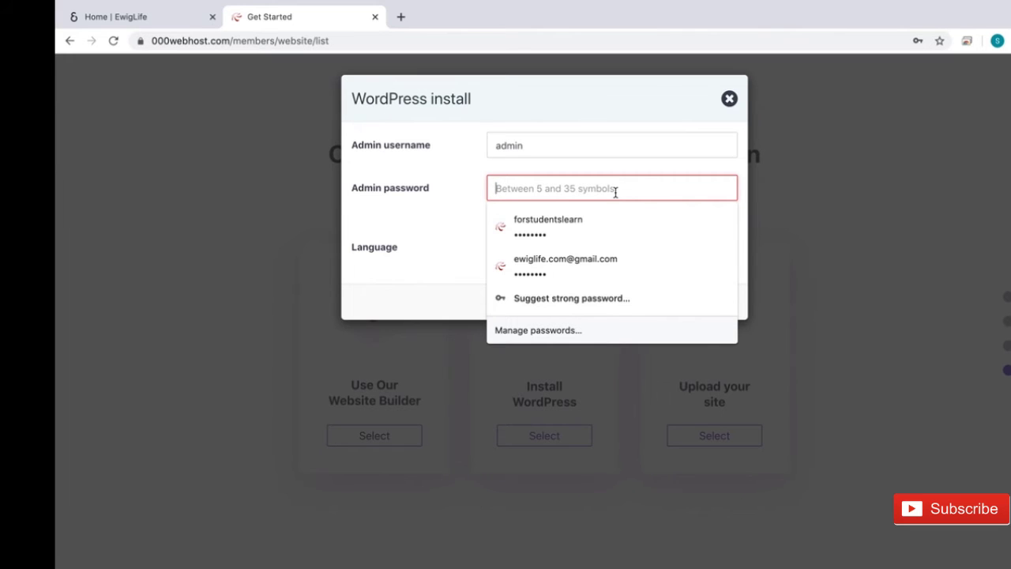
{"action": "type", "text": "••••"}
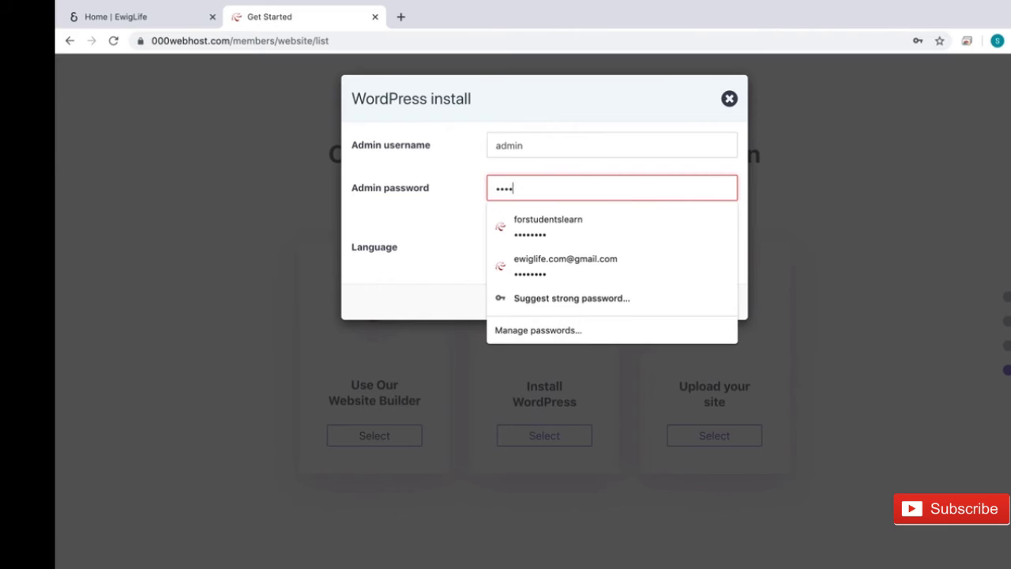
{"action": "type", "text": "••••"}
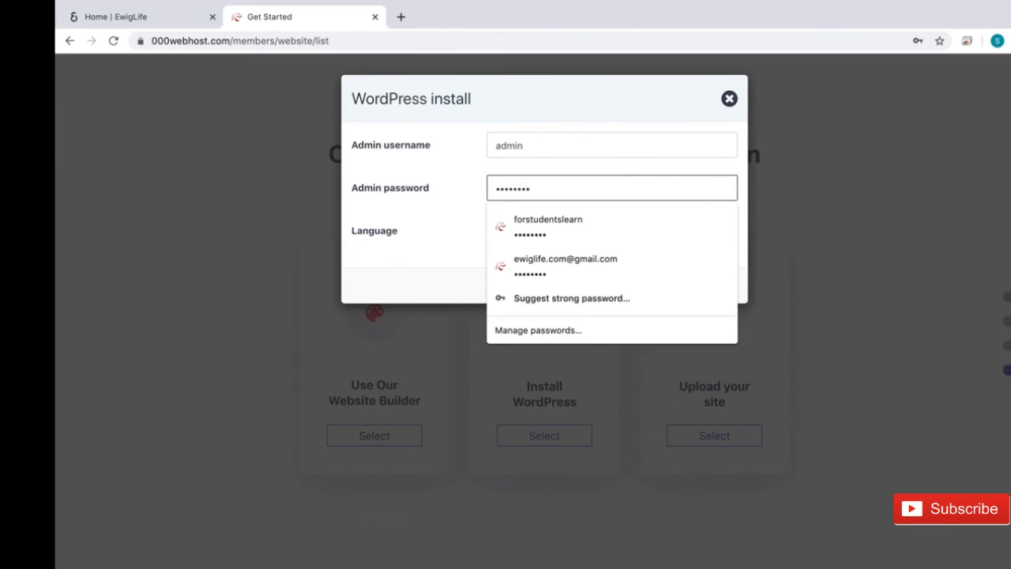
{"action": "left_click", "coordinate": [458, 233]}
{"action": "left_click", "coordinate": [712, 294]}
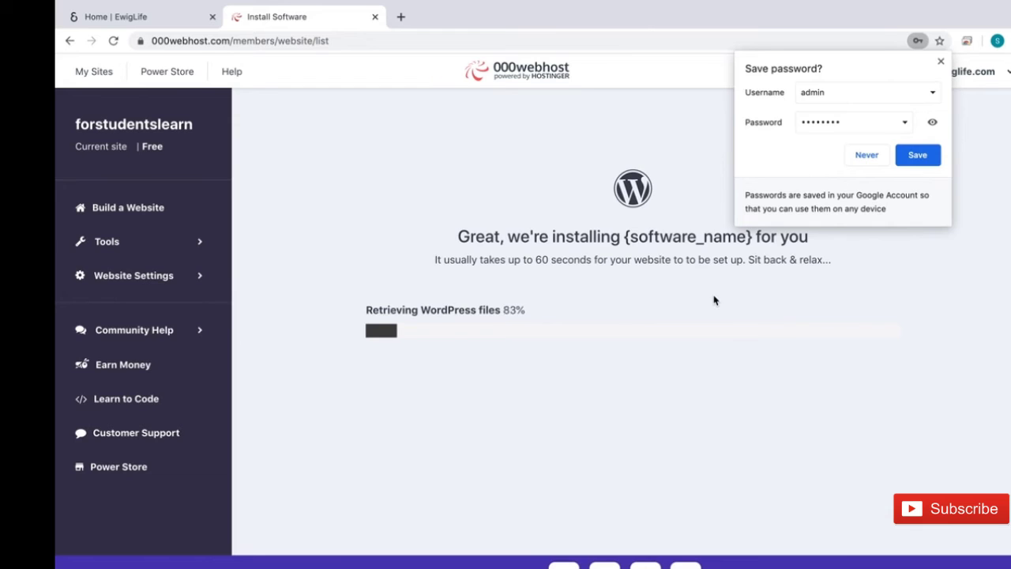
{"action": "left_click", "coordinate": [914, 156]}
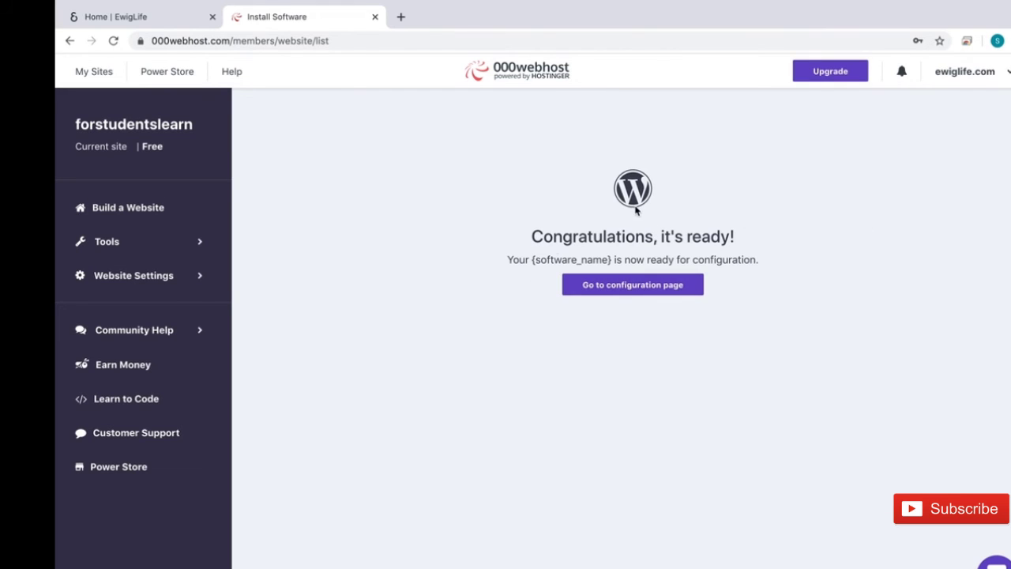
Go to the WordPress configuration page and log in as admin with the account password, ignoring the compromised-password warning.
{"action": "left_click", "coordinate": [602, 290]}
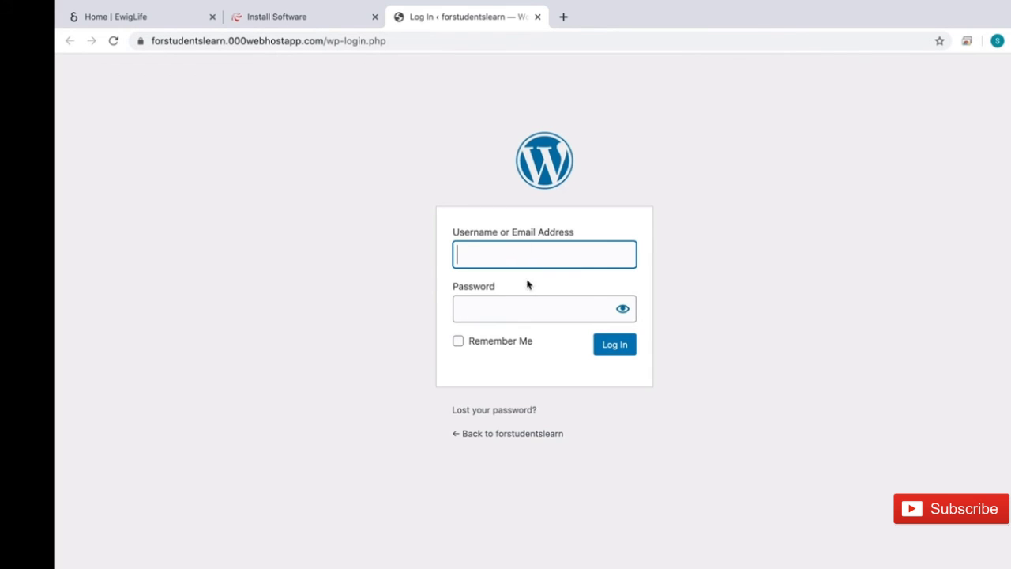
{"action": "type", "text": "ad"}
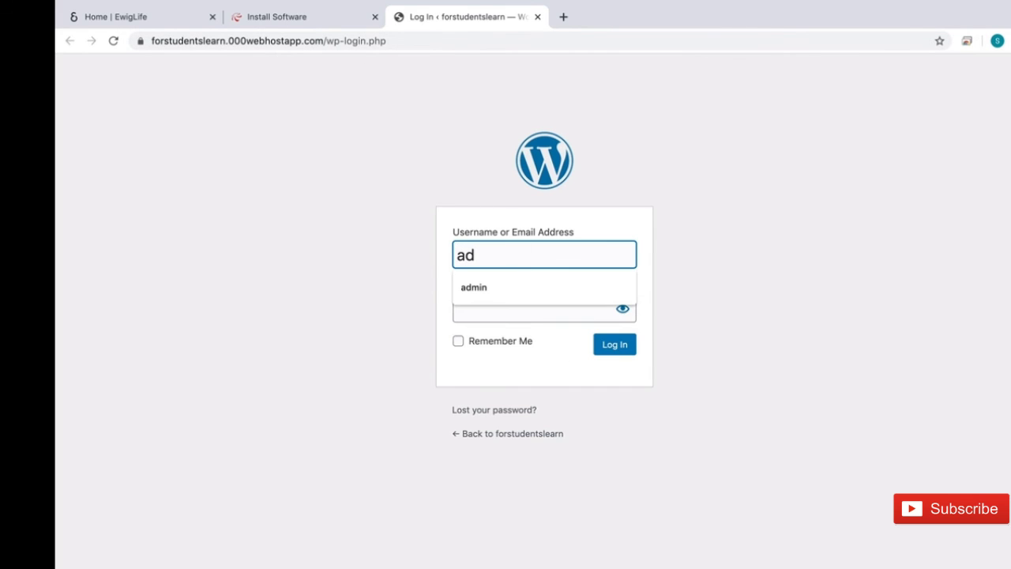
{"action": "type", "text": "min"}
{"action": "key", "text": "Tab"}
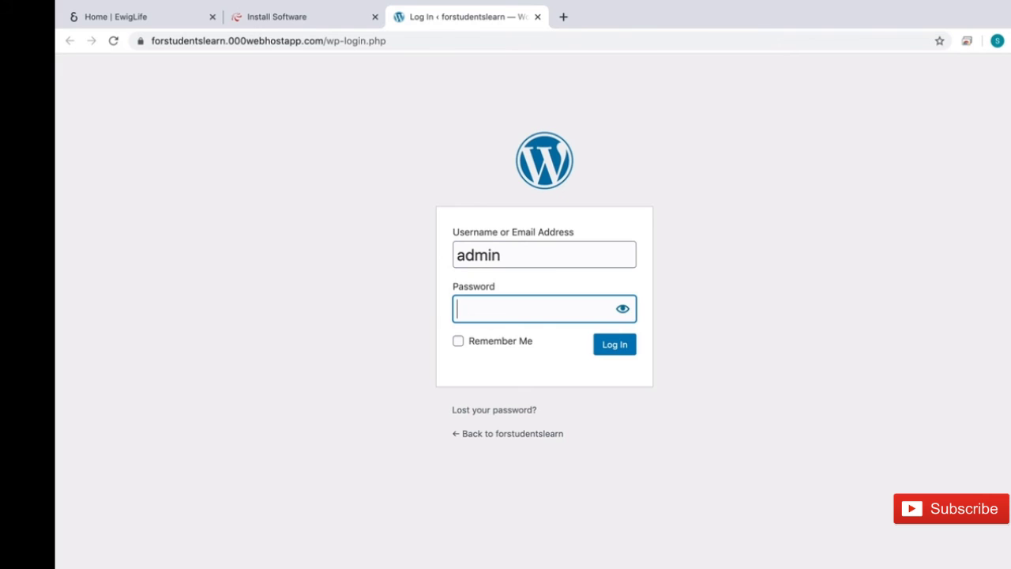
{"action": "type", "text": "********"}
{"action": "left_click", "coordinate": [612, 347]}
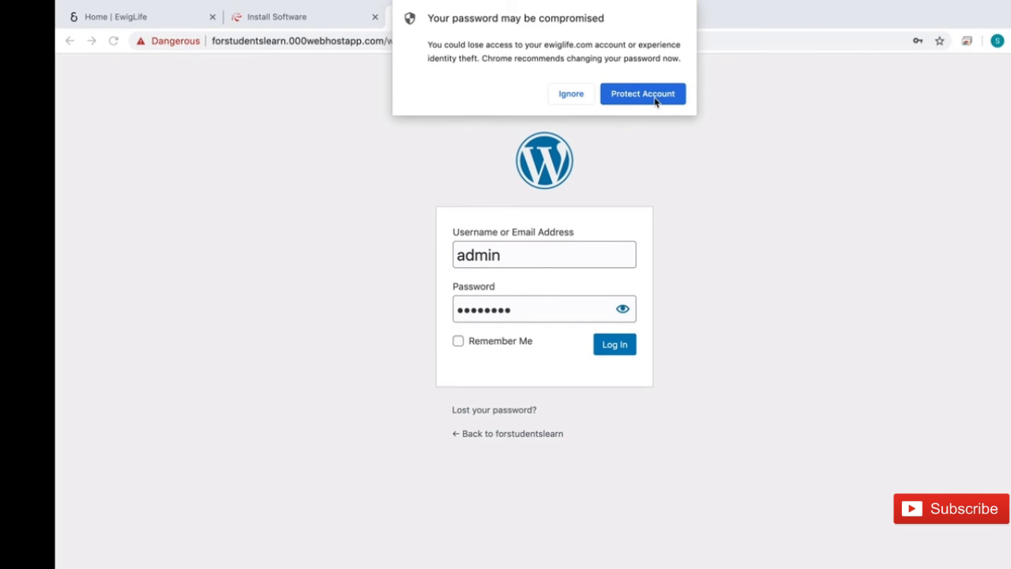
{"action": "left_click", "coordinate": [575, 93]}
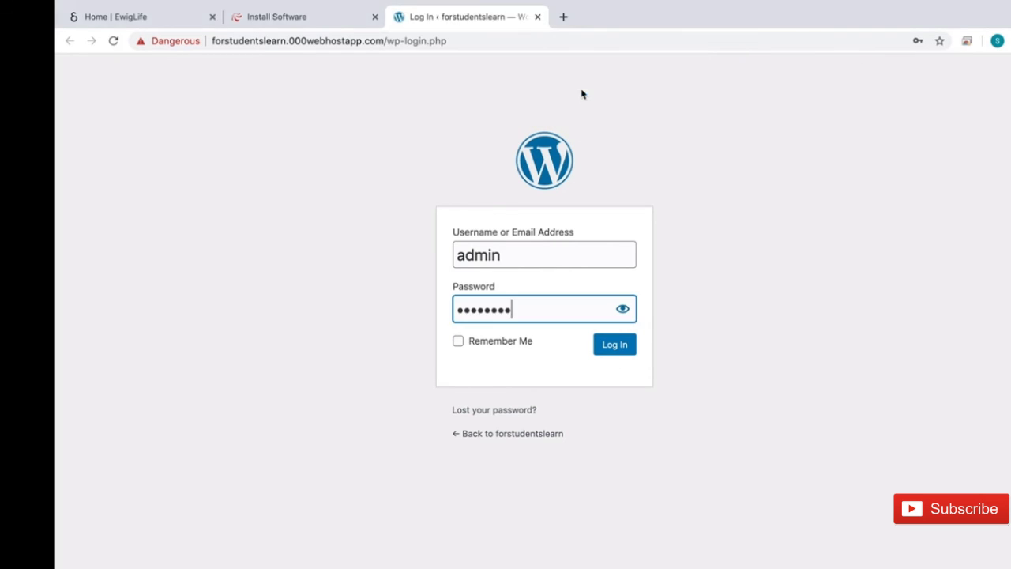
{"action": "left_click", "coordinate": [609, 342]}
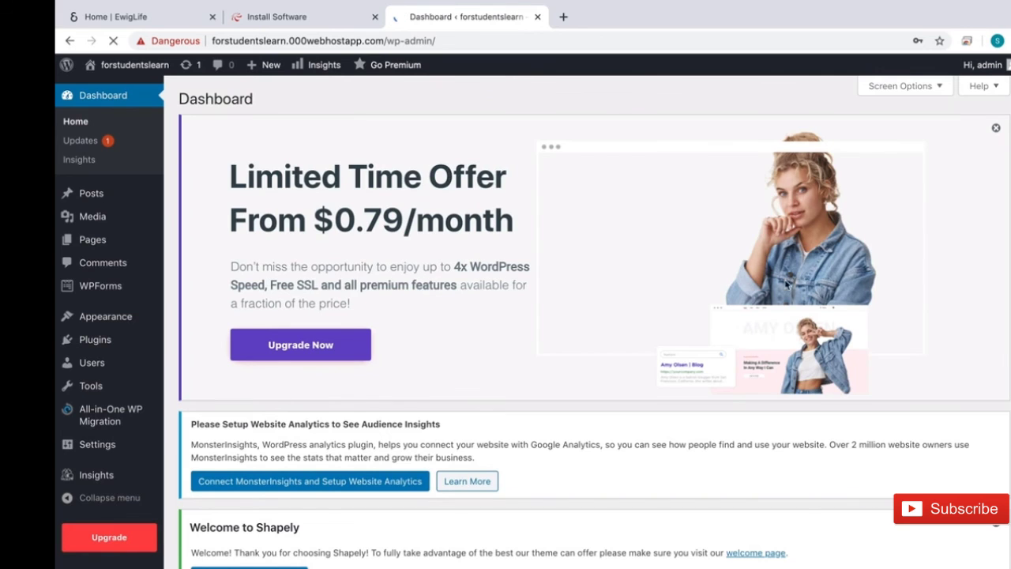
Dismiss the limited-time offer, the Shapely welcome notice, and the Welcome to WordPress panel from the dashboard.
{"action": "left_click", "coordinate": [995, 128]}
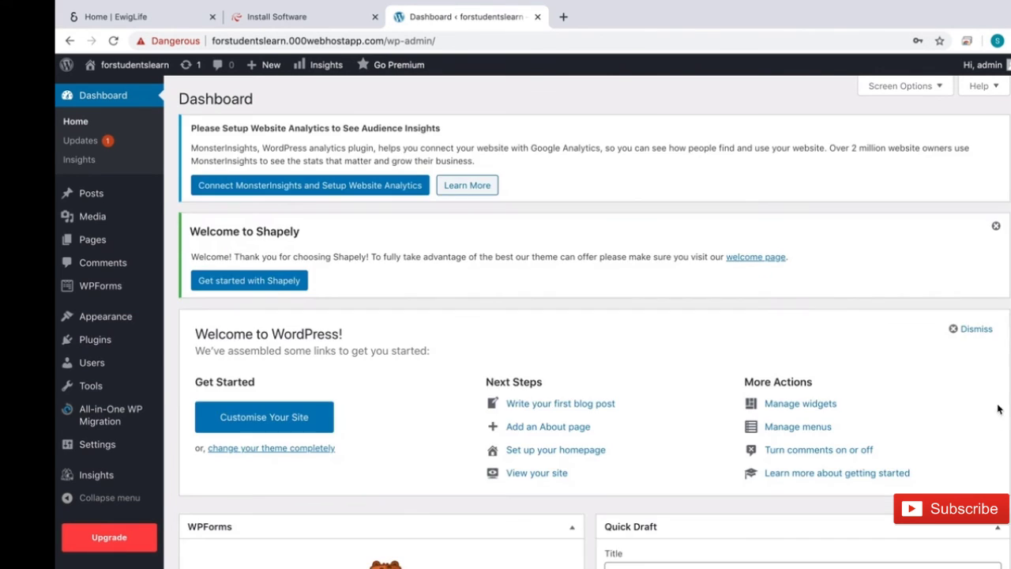
{"action": "left_click", "coordinate": [996, 227]}
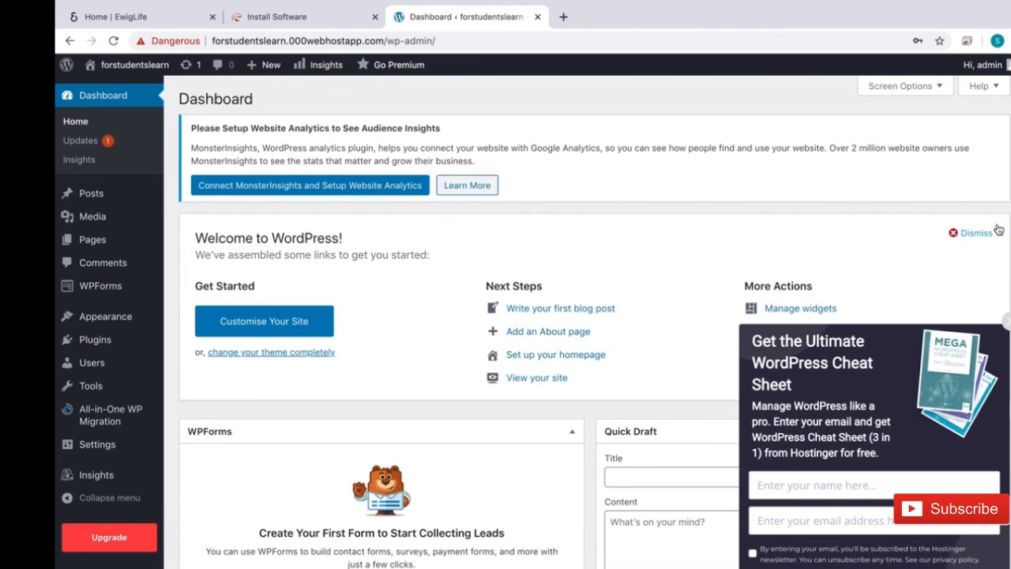
{"action": "left_click", "coordinate": [982, 233]}
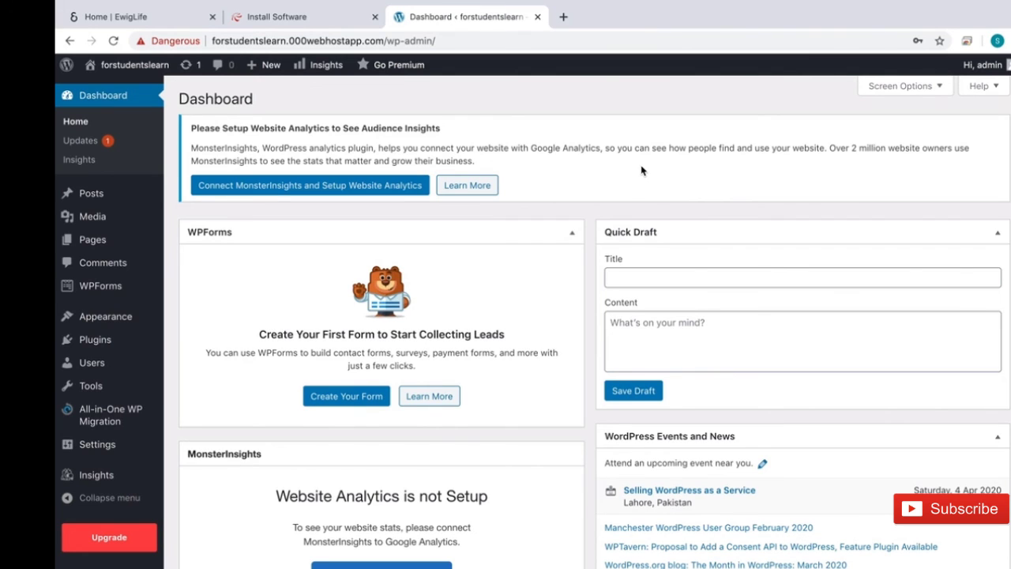
{"action": "key", "text": "ctrl+Right"}
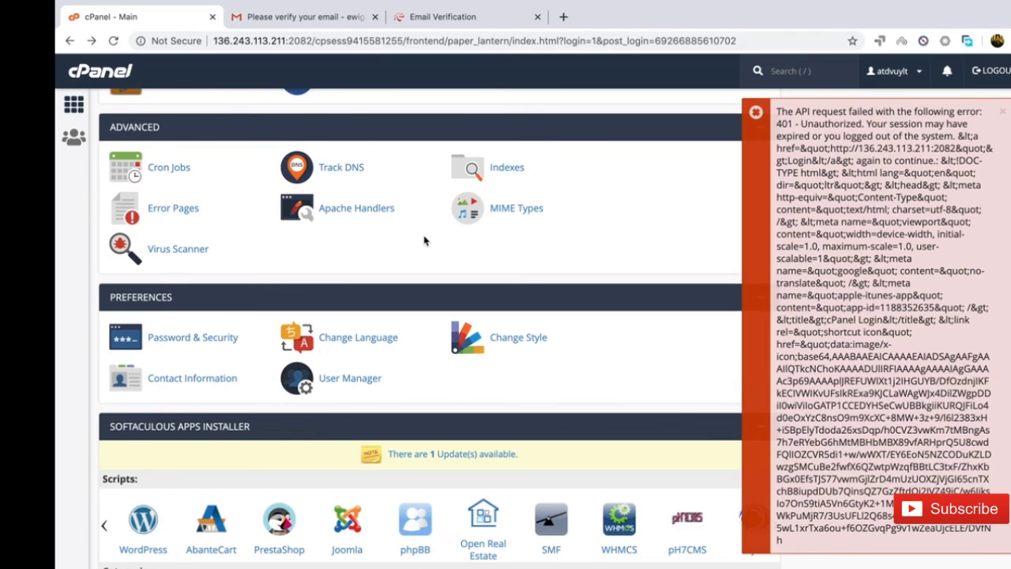
{"action": "key", "text": "ctrl+Left"}
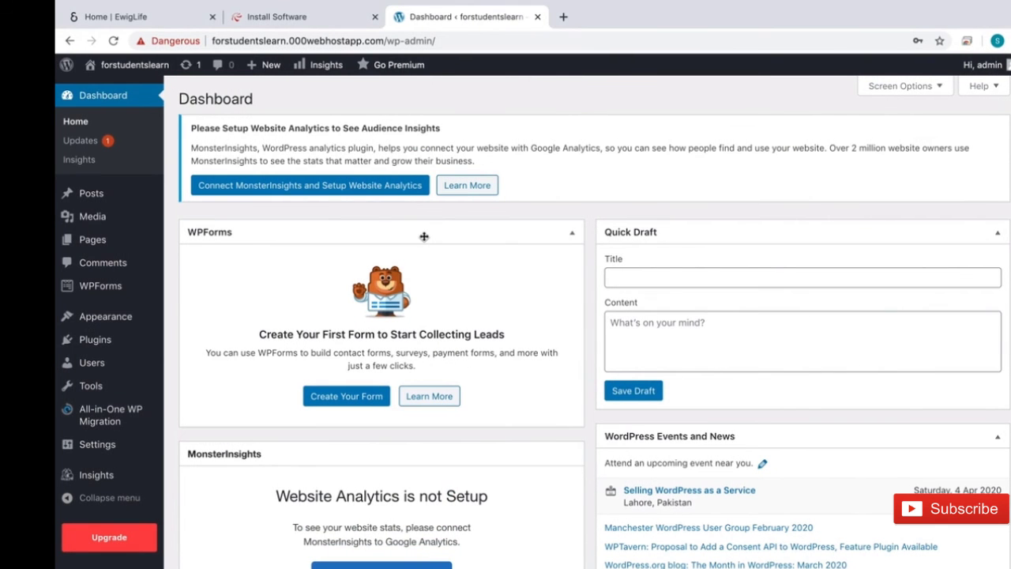